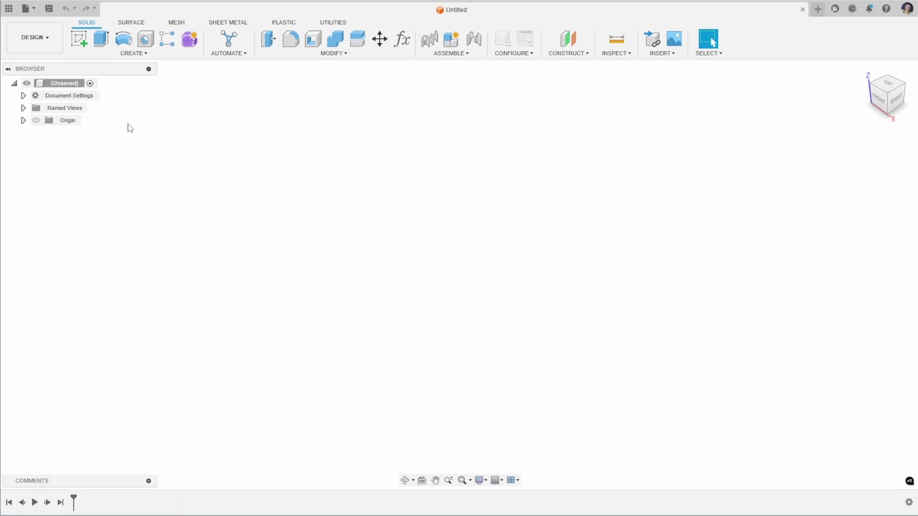
# - Open the Simple Gear Box design from the EduCAD project's File Formats folder and hide the project data
pyautogui.click(9, 9)
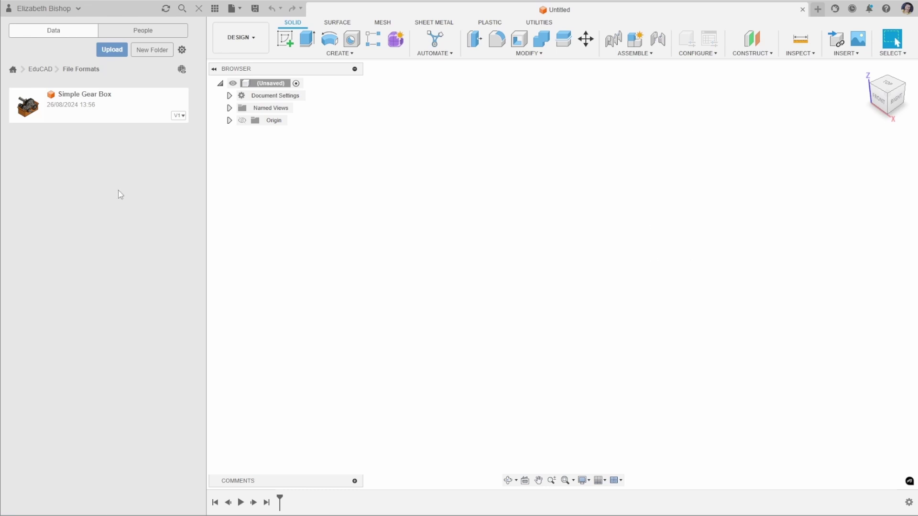
pyautogui.doubleClick(75, 107)
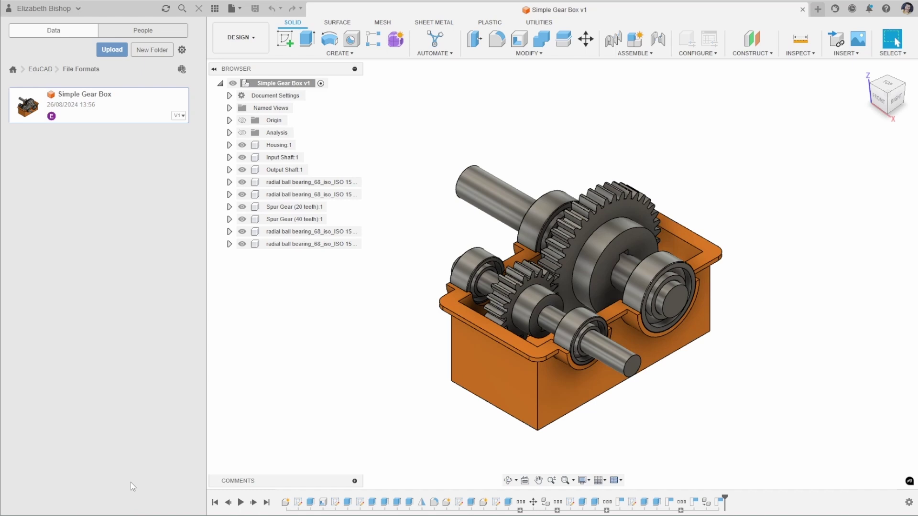
pyautogui.click(214, 9)
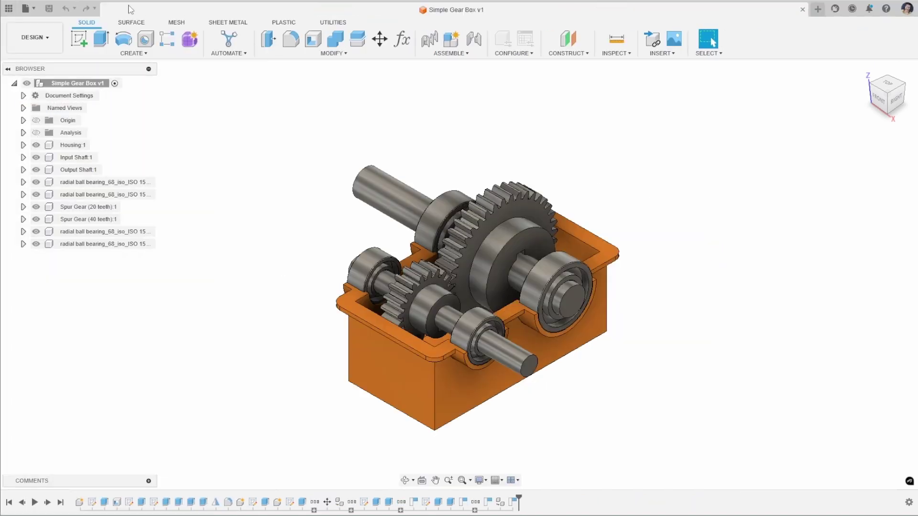
# - Use the Open dialog to browse EduCAD to the File Formats folder and open Simple Gear Box
pyautogui.click(33, 10)
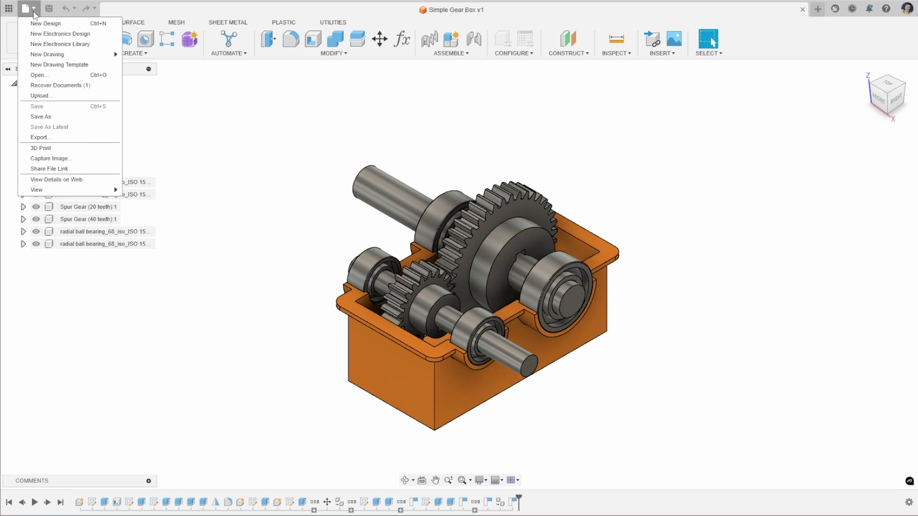
pyautogui.click(59, 75)
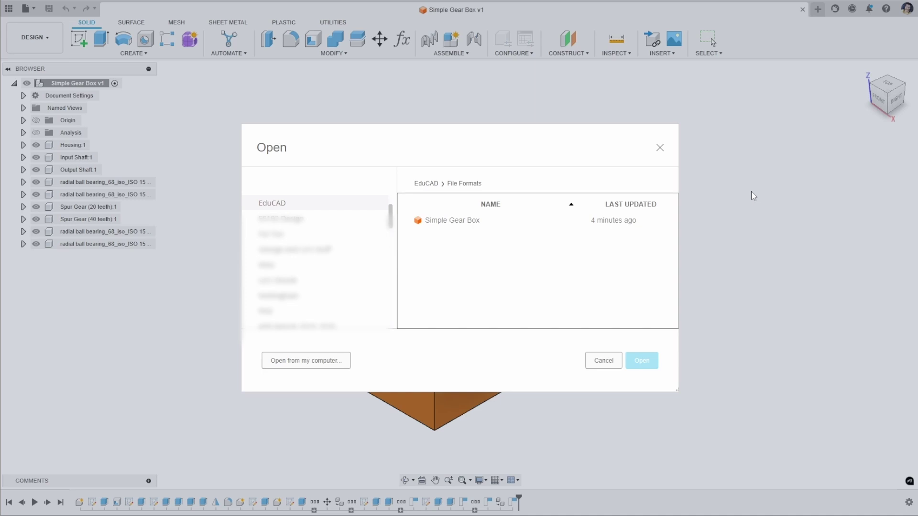
pyautogui.click(432, 184)
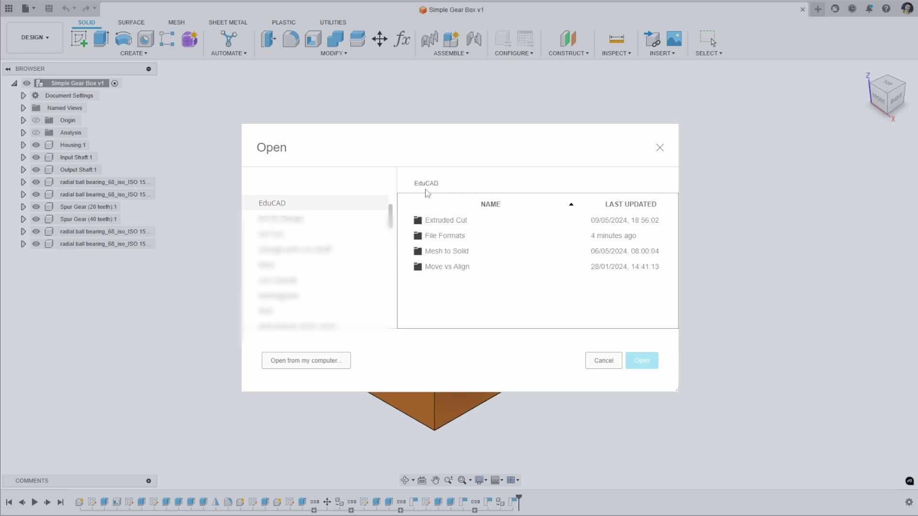
pyautogui.doubleClick(446, 237)
pyautogui.click(437, 222)
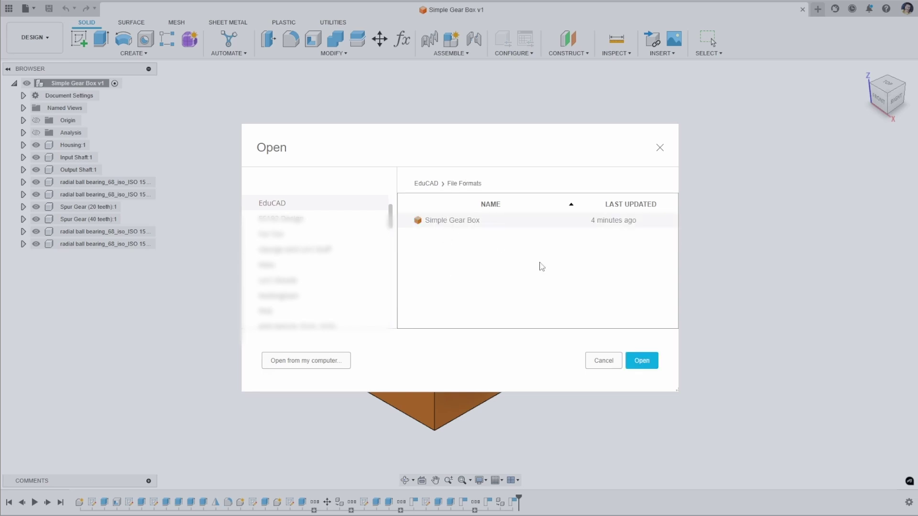
pyautogui.click(641, 361)
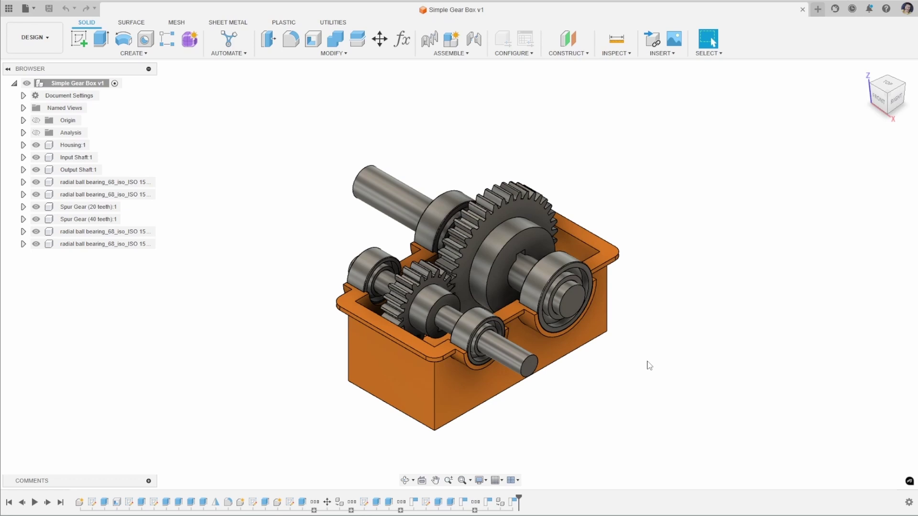
# - Open the local Housing file from the computer's File Formats folder as a new design
pyautogui.click(26, 9)
pyautogui.click(39, 75)
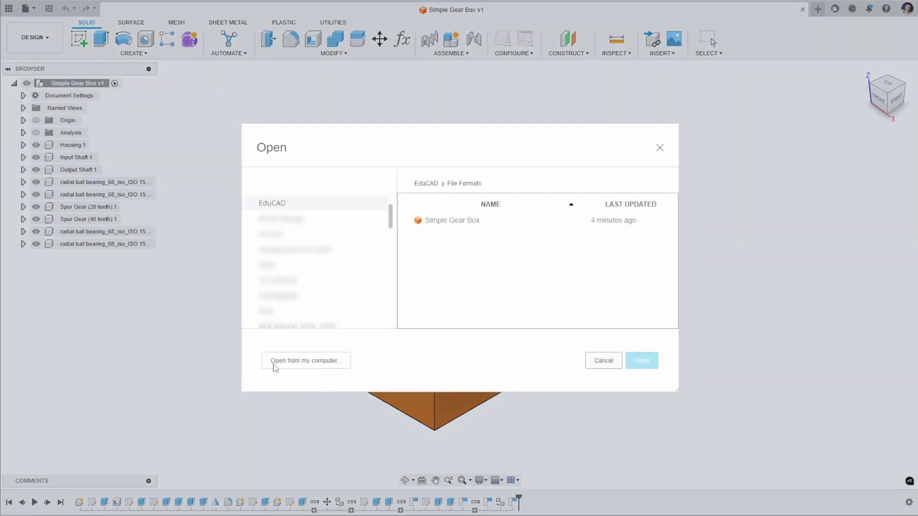
pyautogui.click(298, 364)
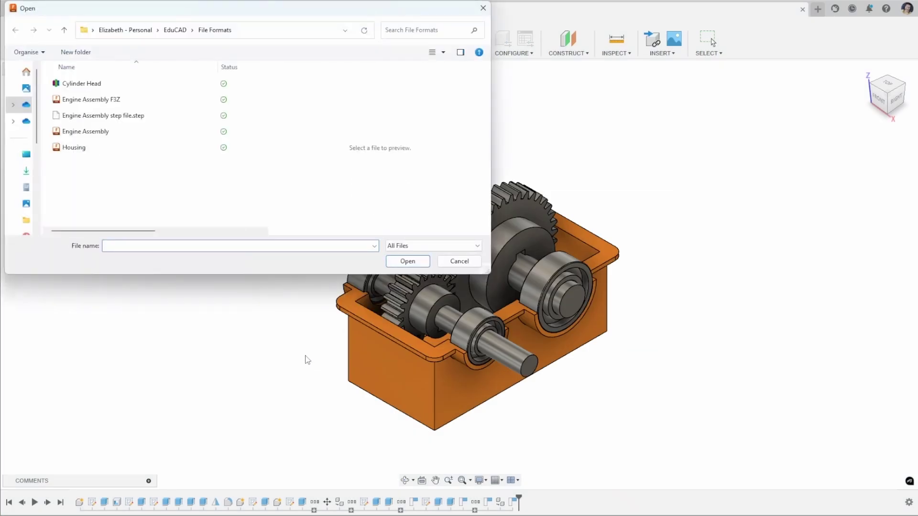
pyautogui.click(134, 147)
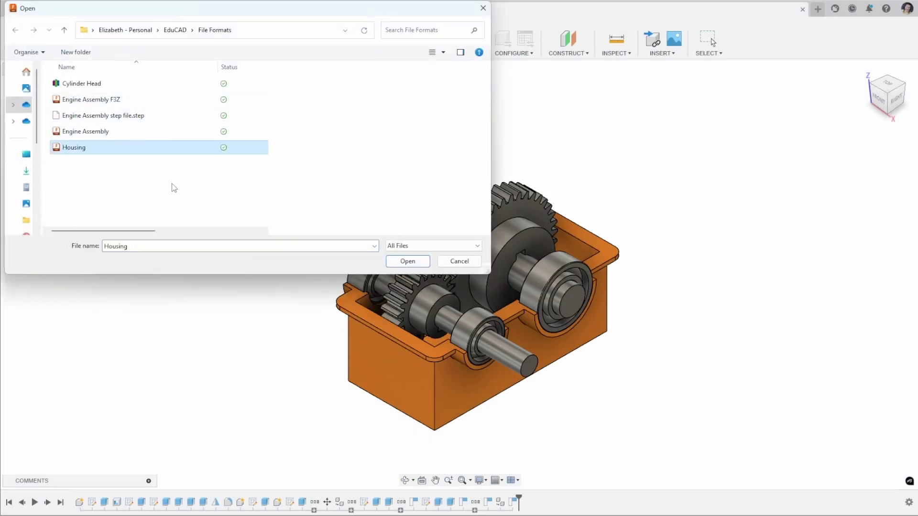
pyautogui.click(406, 261)
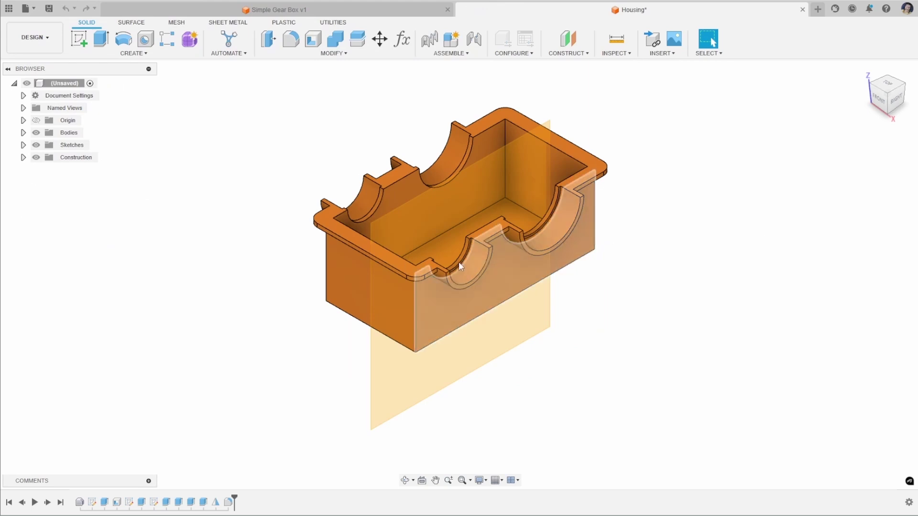
# - Save the Housing design to the File Formats project folder and close the document
pyautogui.click(9, 8)
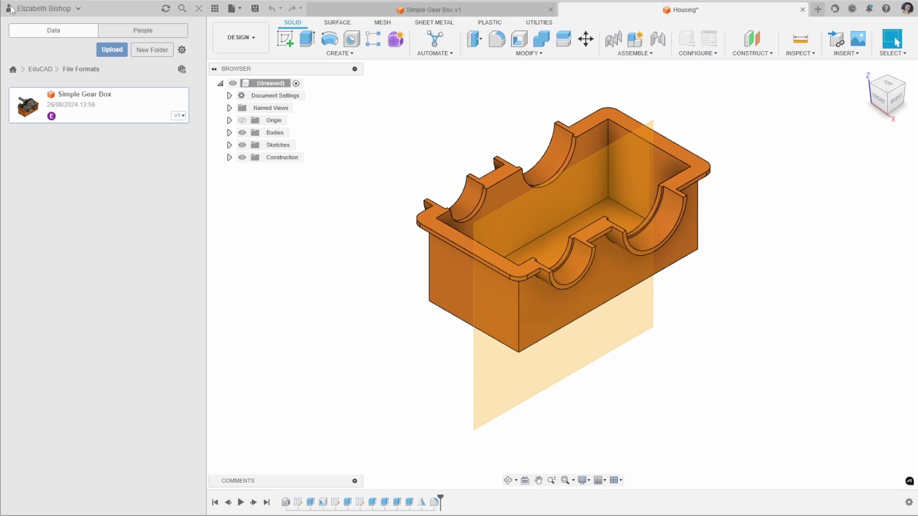
pyautogui.click(255, 8)
pyautogui.click(638, 268)
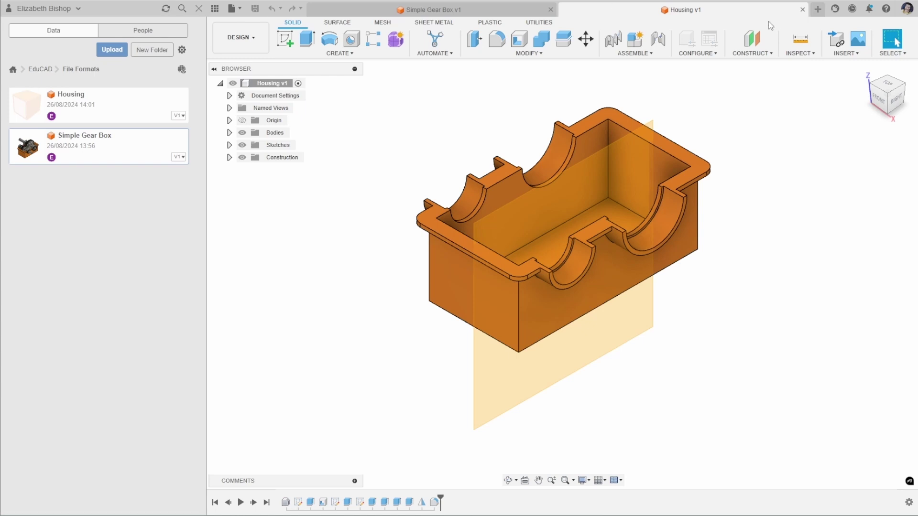
pyautogui.click(803, 10)
# - Delete the saved Housing design from the File Formats project folder
pyautogui.rightClick(104, 101)
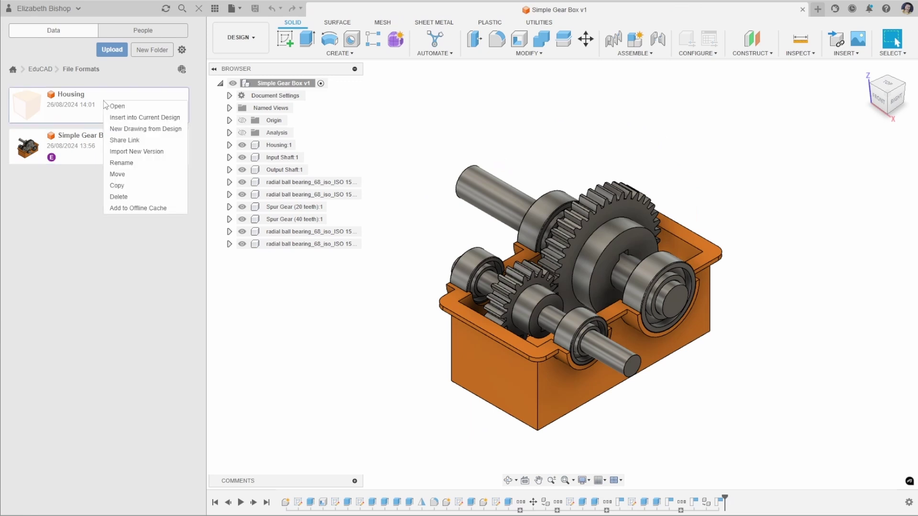
pyautogui.click(137, 197)
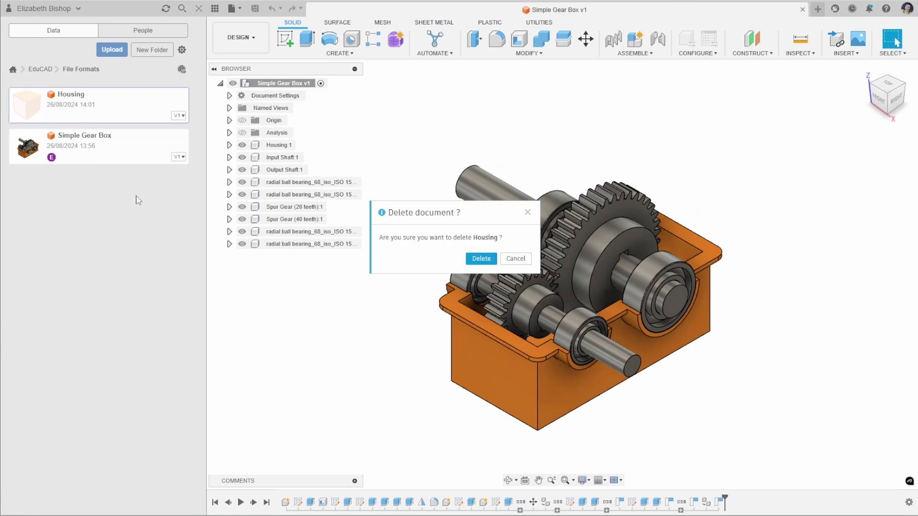
pyautogui.click(481, 260)
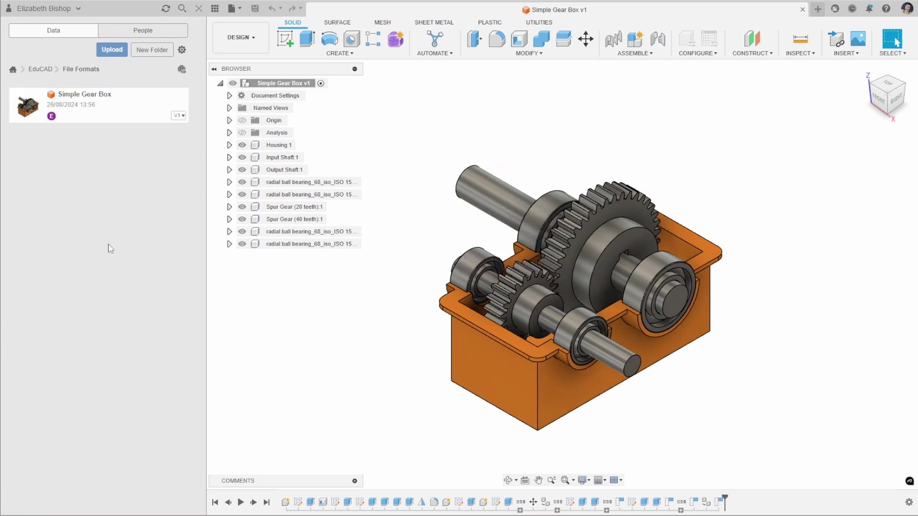
# - Upload the local Housing F3D file to the EduCAD File Formats folder
pyautogui.click(112, 51)
pyautogui.click(313, 268)
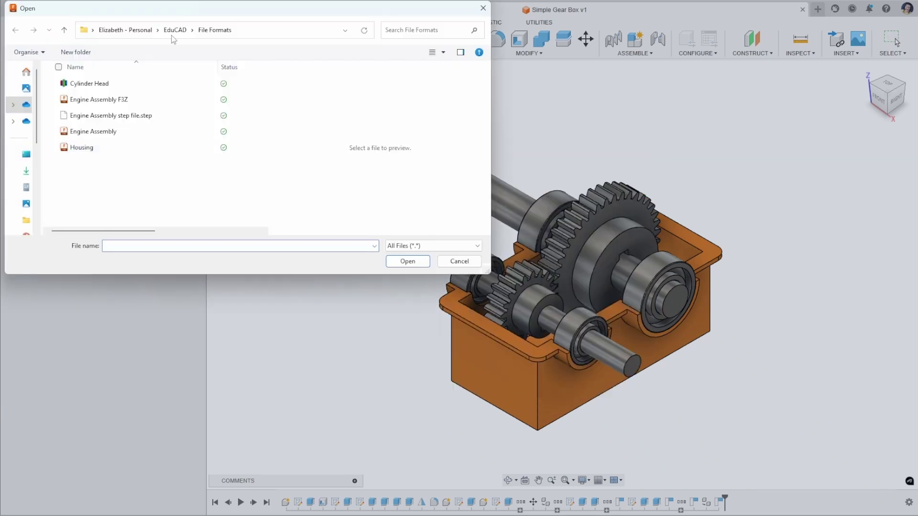
pyautogui.click(130, 149)
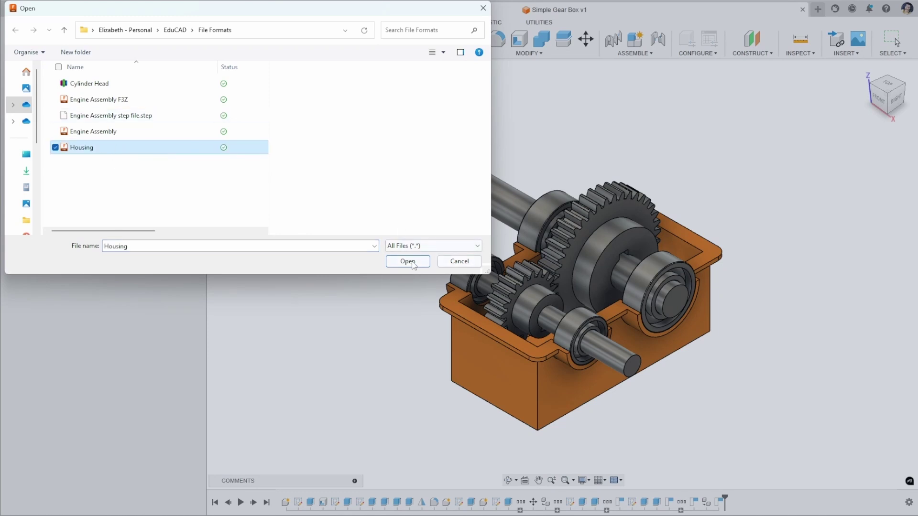
pyautogui.click(411, 261)
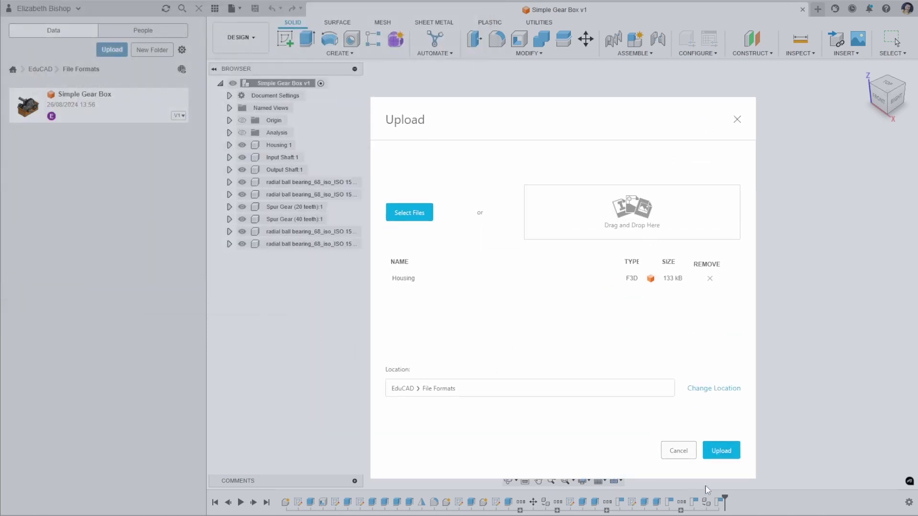
pyautogui.click(727, 452)
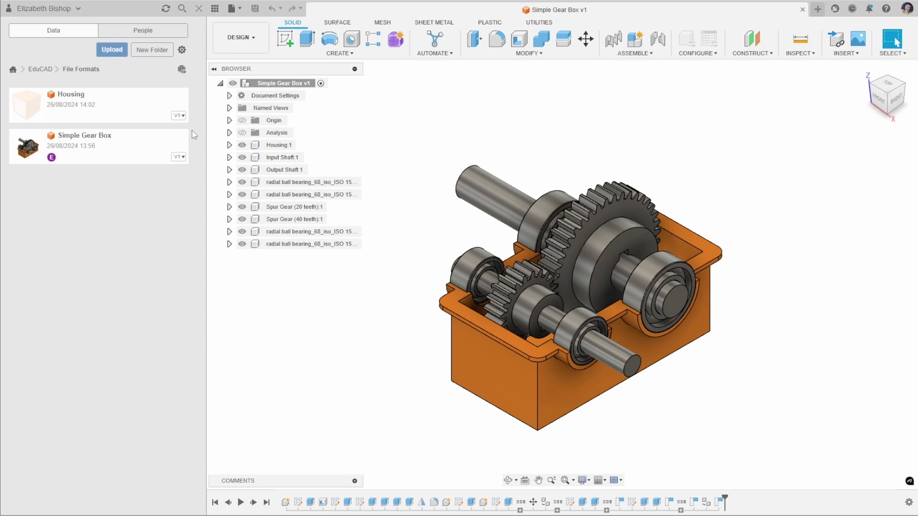
# - Upload the local Engine Assembly F3Z file, choosing EduCAD > File Formats as its location
pyautogui.click(113, 53)
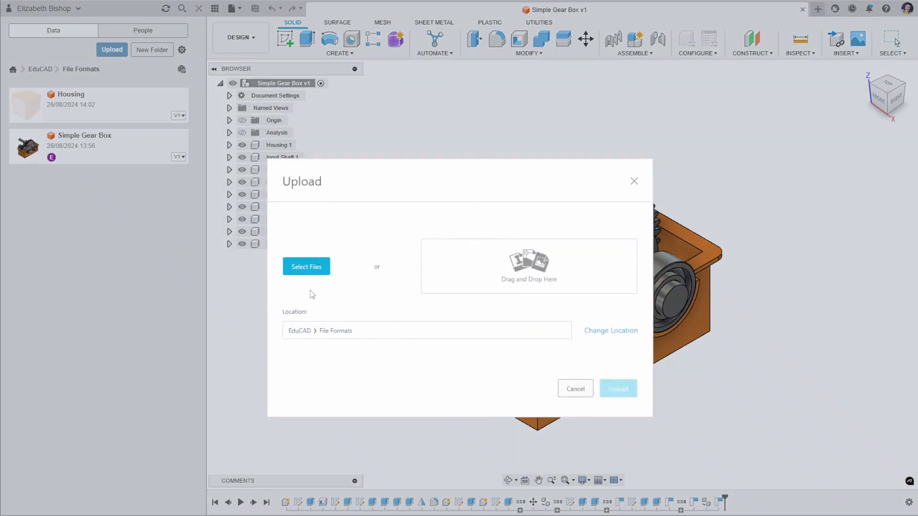
pyautogui.click(308, 269)
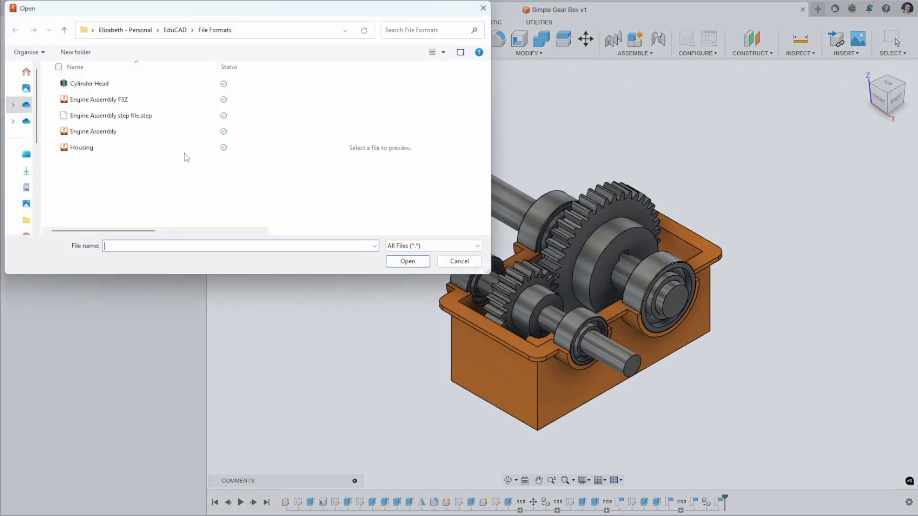
pyautogui.click(141, 100)
pyautogui.click(408, 261)
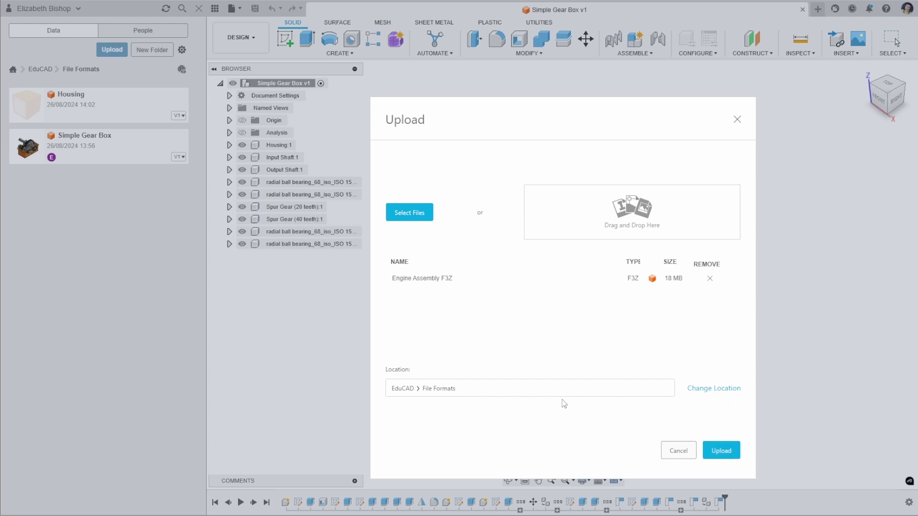
pyautogui.click(714, 389)
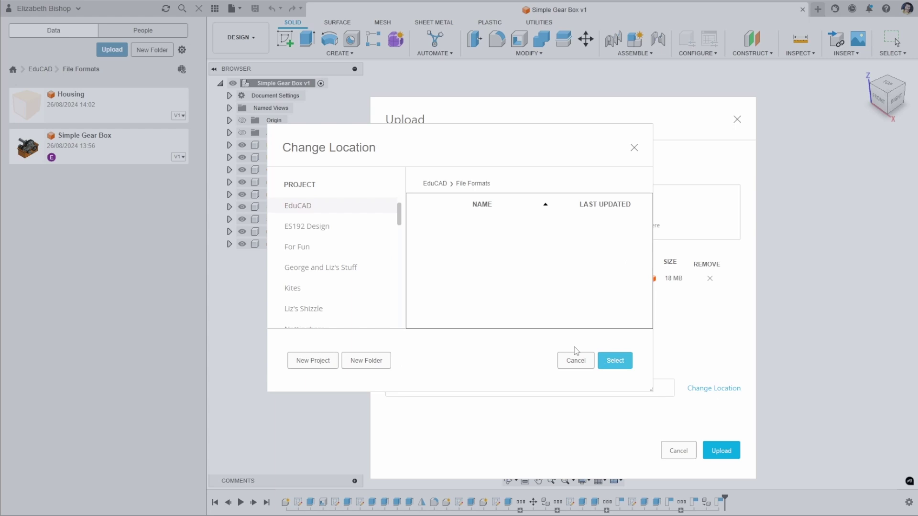
pyautogui.click(617, 361)
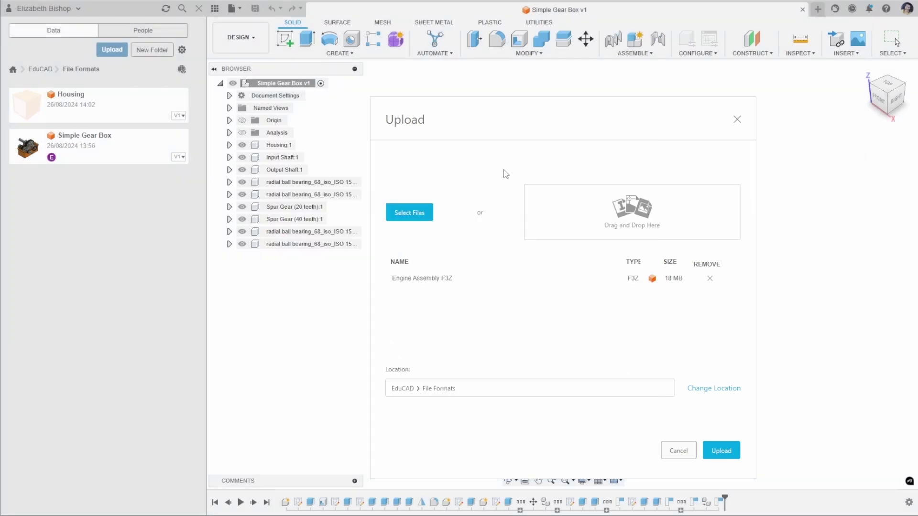
pyautogui.click(730, 449)
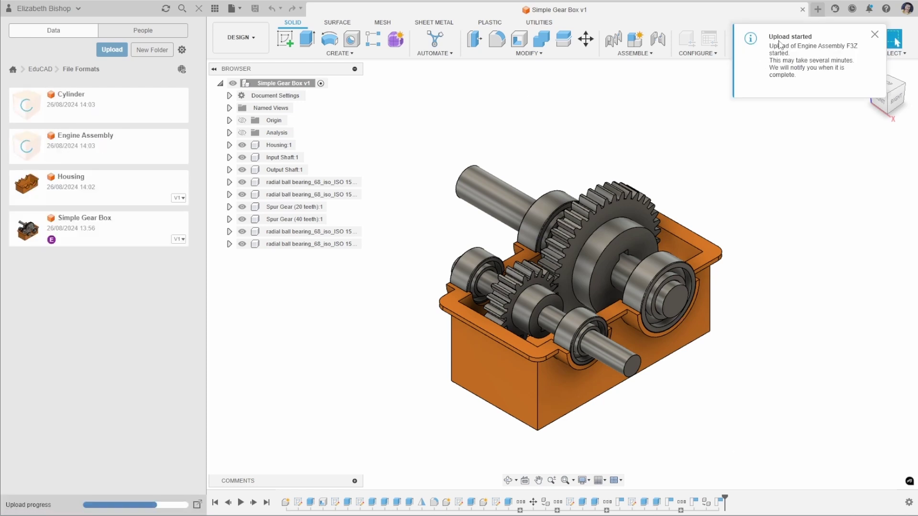
# - Dismiss the upload notification and check the data job status of the Engine Assembly upload
pyautogui.click(875, 42)
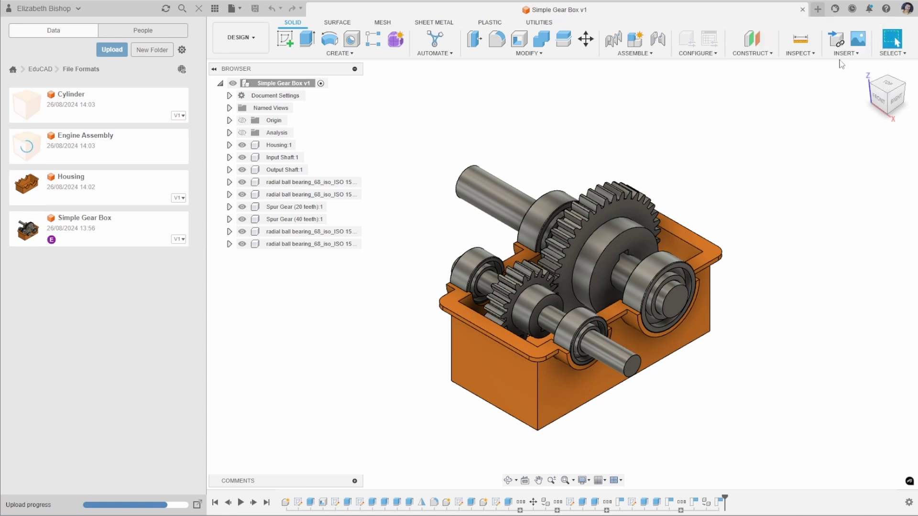
pyautogui.click(197, 504)
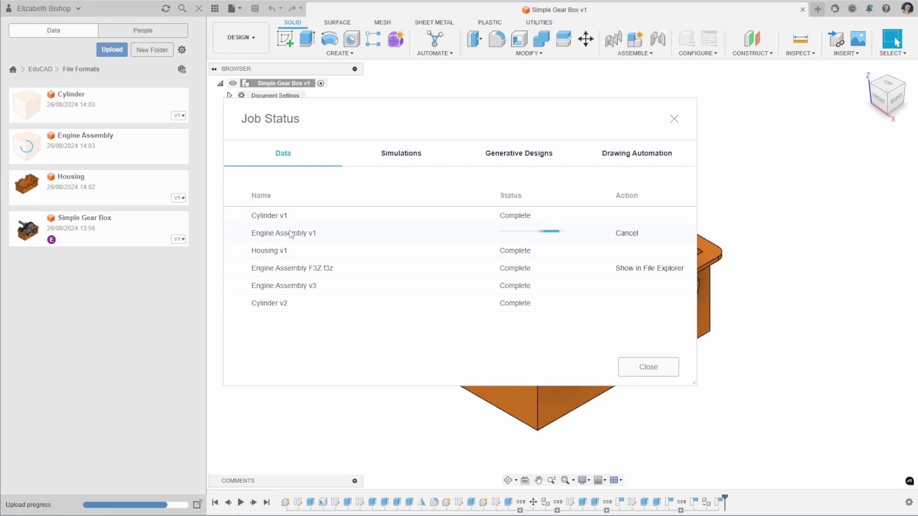
pyautogui.click(640, 366)
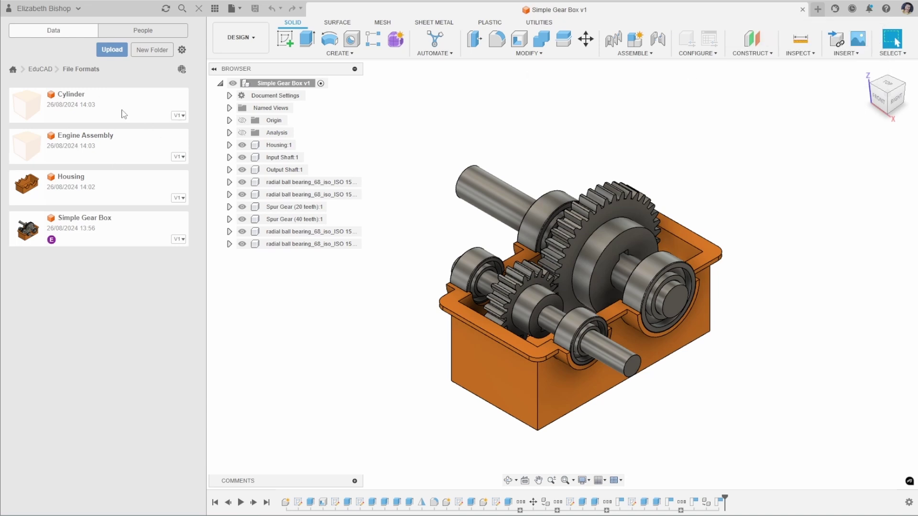
# - Open the uploaded Engine Assembly and inspect its linked Cylinder component alongside the separate Cylinder file in the project folder
pyautogui.doubleClick(108, 149)
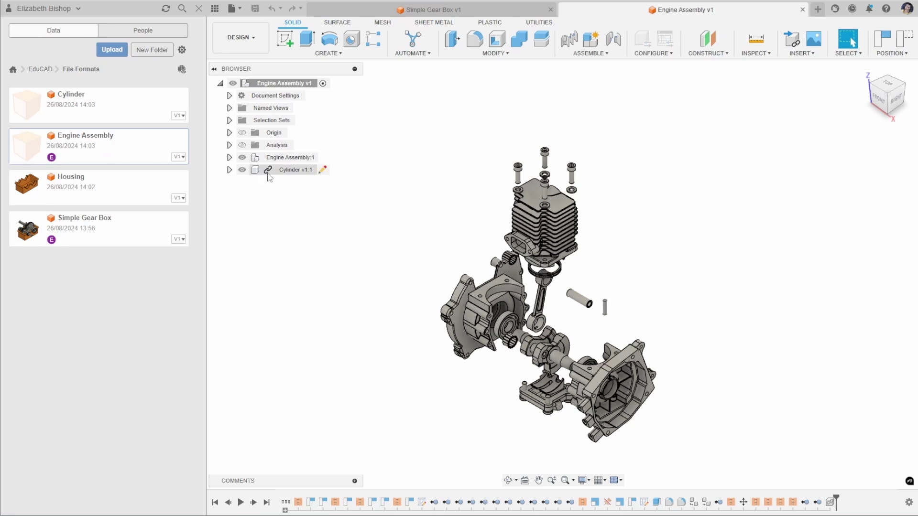
pyautogui.moveTo(266, 176)
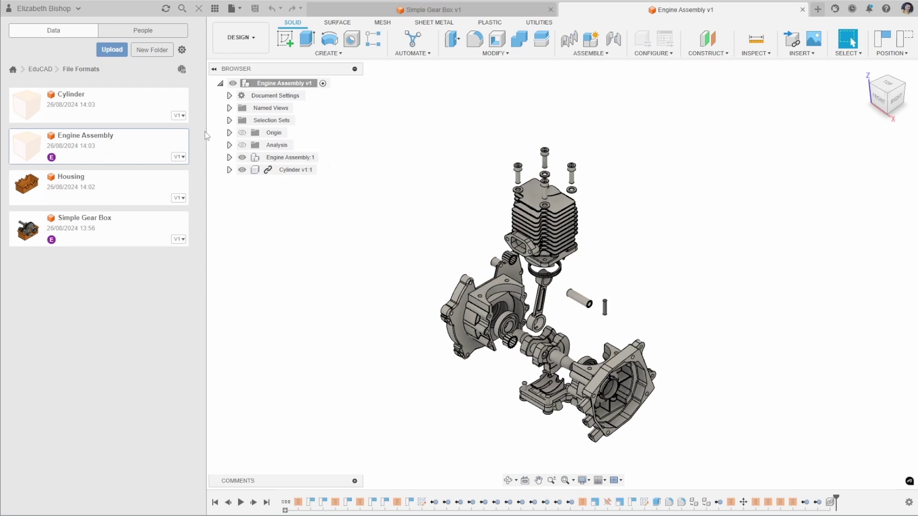
pyautogui.click(75, 105)
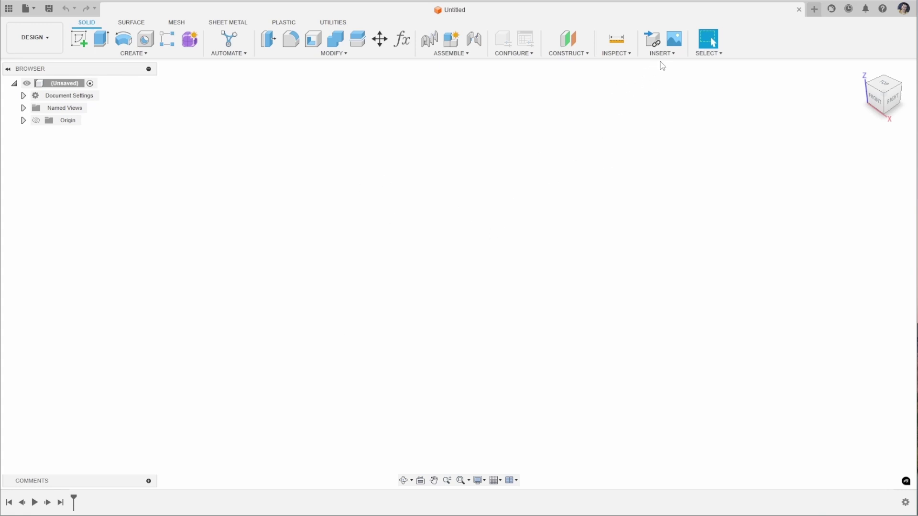
pyautogui.click(674, 57)
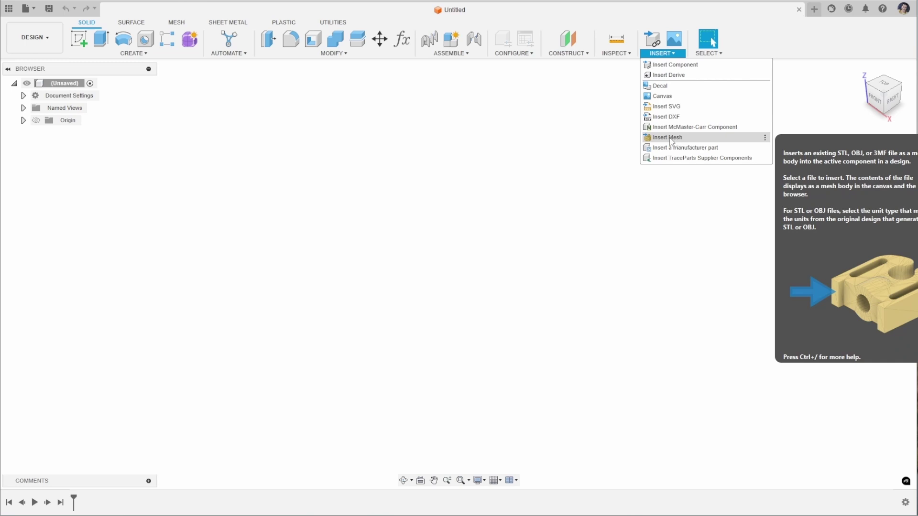
pyautogui.click(488, 155)
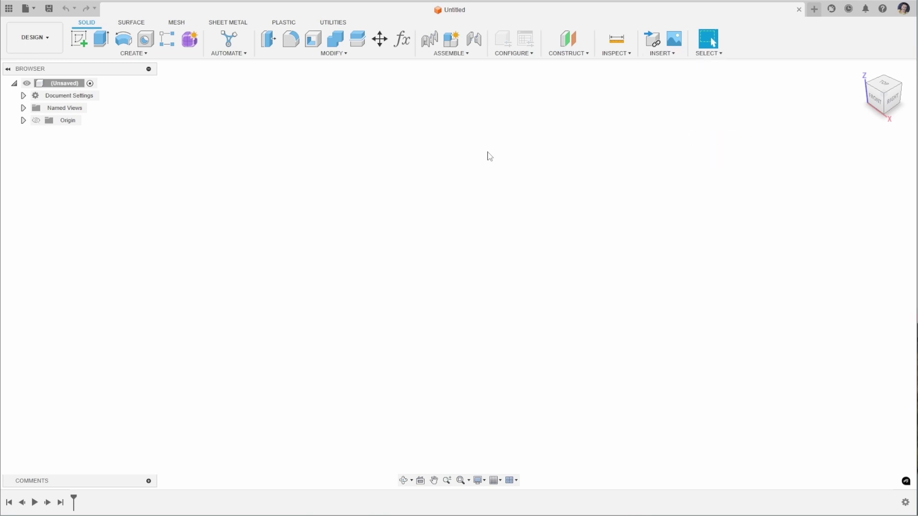
# - Upload the local Cacti_Coaster.3mf, Cylinder Head.stl and Jack_Russell.obj files together to EduCAD > File Formats
pyautogui.click(9, 14)
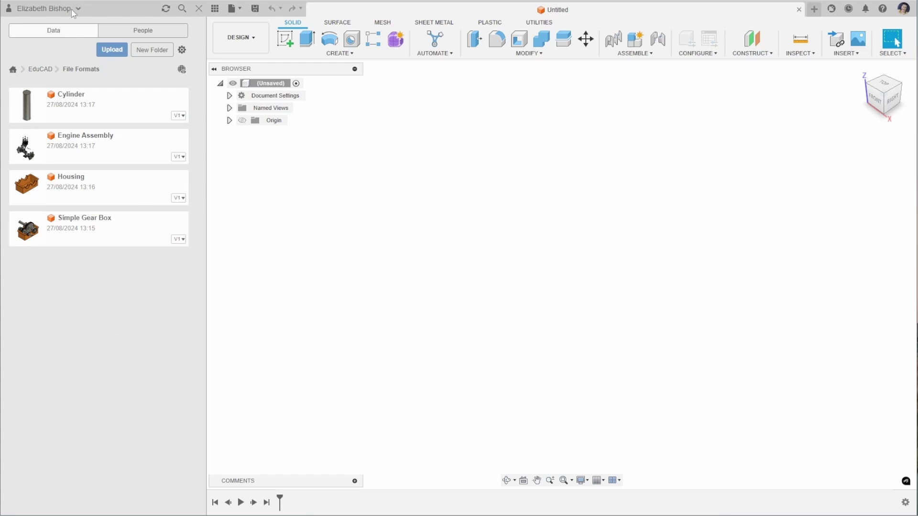
pyautogui.click(110, 56)
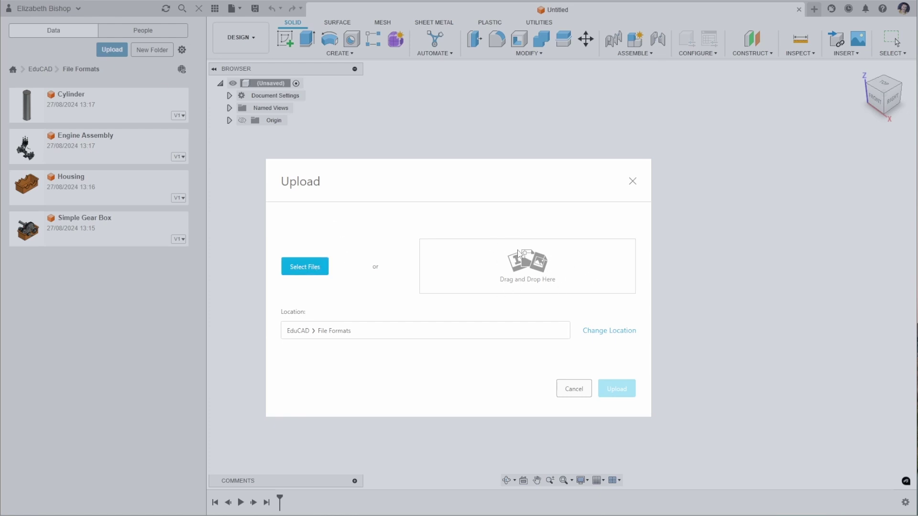
pyautogui.click(315, 269)
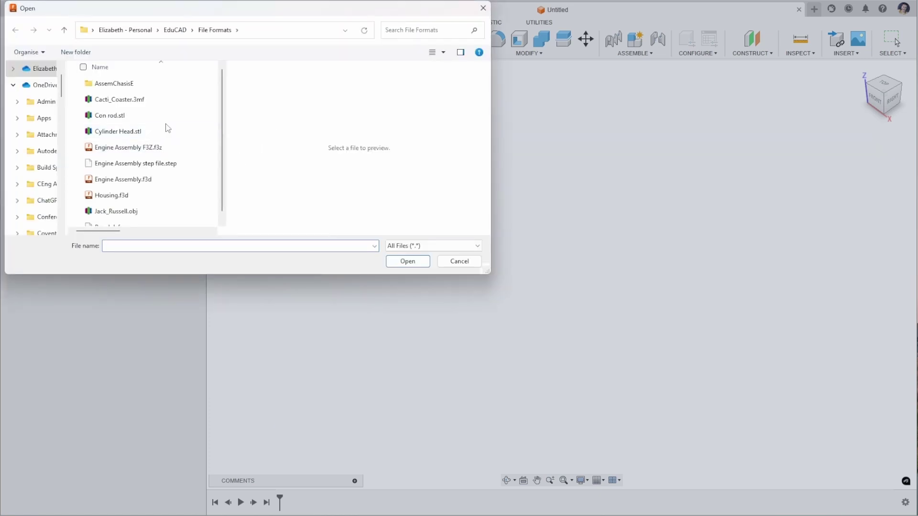
pyautogui.click(148, 99)
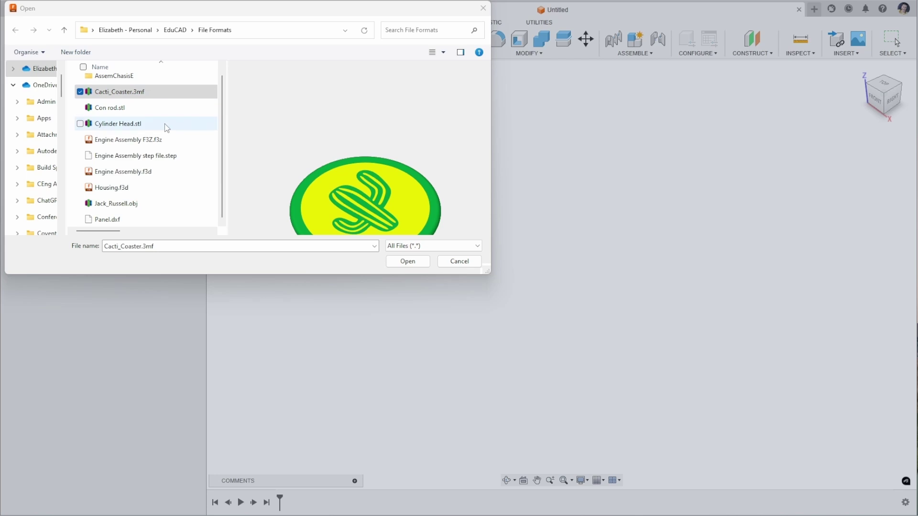
pyautogui.keyDown('ctrl'); pyautogui.click(143, 123); pyautogui.keyUp('ctrl')
pyautogui.keyDown('ctrl'); pyautogui.click(163, 205); pyautogui.keyUp('ctrl')
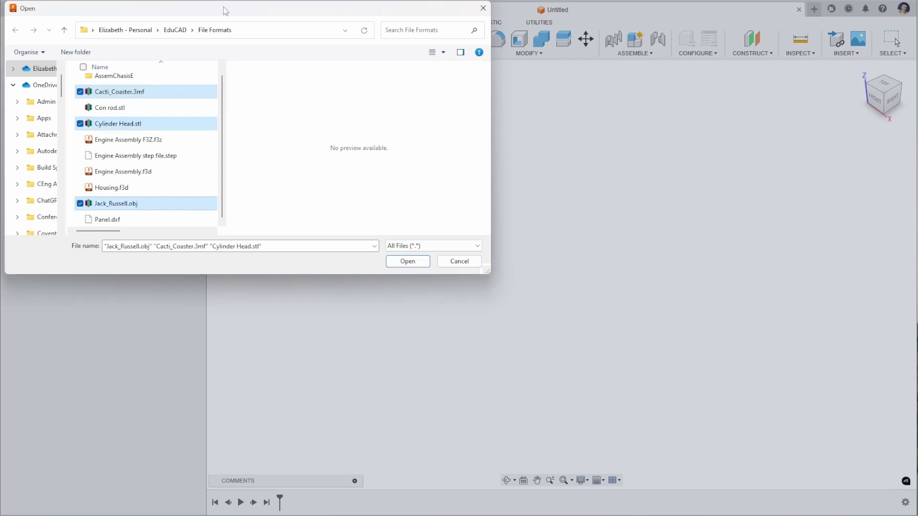
pyautogui.click(416, 262)
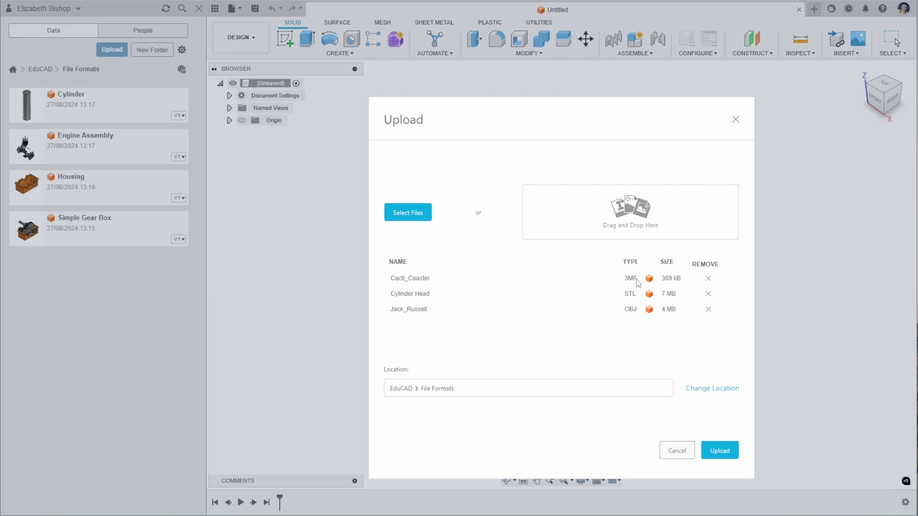
pyautogui.click(720, 450)
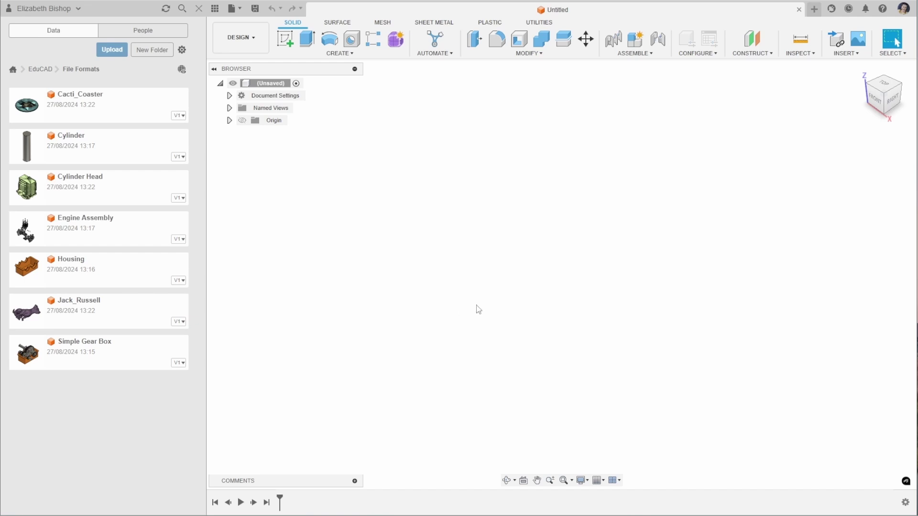
# - Open the uploaded Cylinder Head, then inspect its mesh body and the available mesh tools
pyautogui.doubleClick(87, 183)
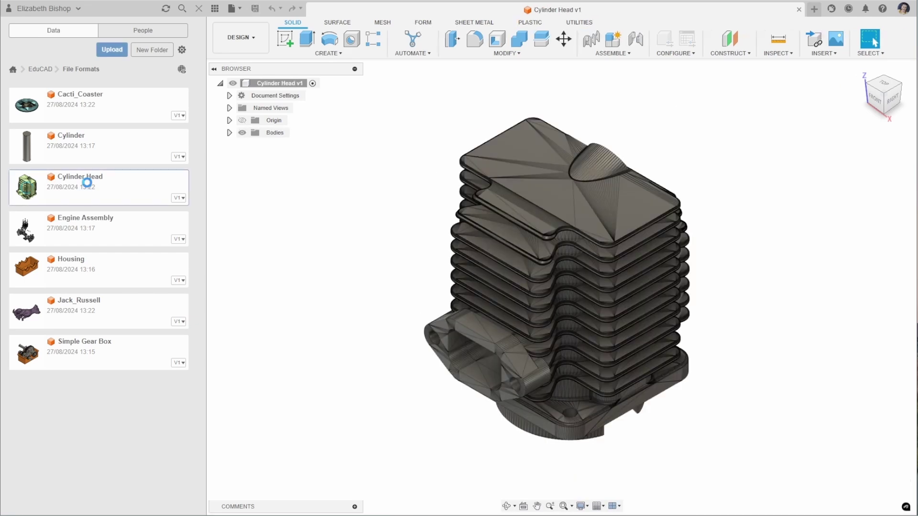
pyautogui.keyDown('shift'); pyautogui.moveTo(377, 266); pyautogui.dragTo(340, 246, button='middle'); pyautogui.keyUp('shift')
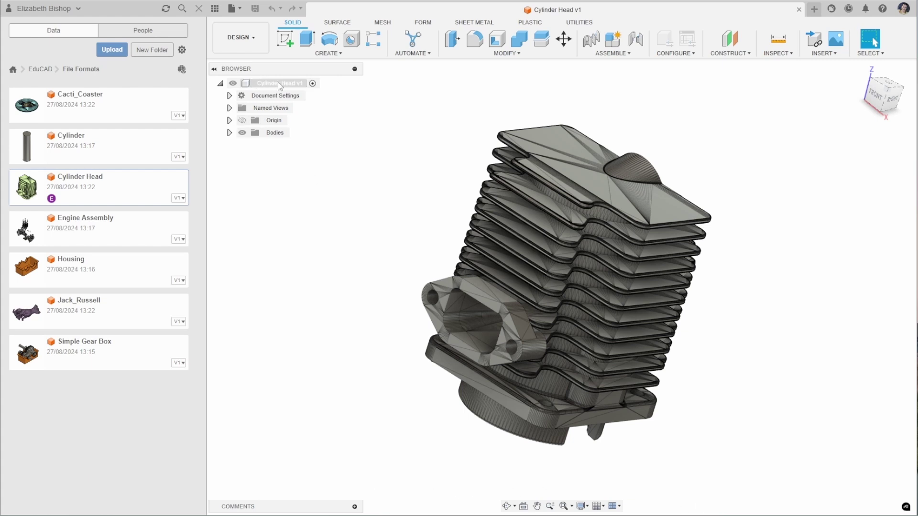
pyautogui.click(230, 133)
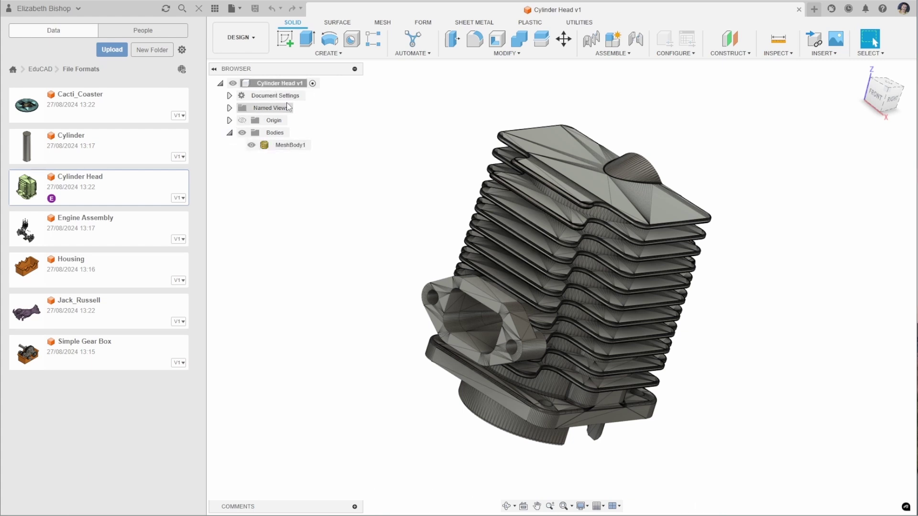
pyautogui.moveTo(424, 143)
pyautogui.keyDown('shift'); pyautogui.mouseDown(button='middle')
pyautogui.moveTo(429, 174)
pyautogui.moveTo(323, 142)
pyautogui.moveTo(428, 136)
pyautogui.moveTo(411, 152)
pyautogui.mouseUp(button='middle'); pyautogui.keyUp('shift')
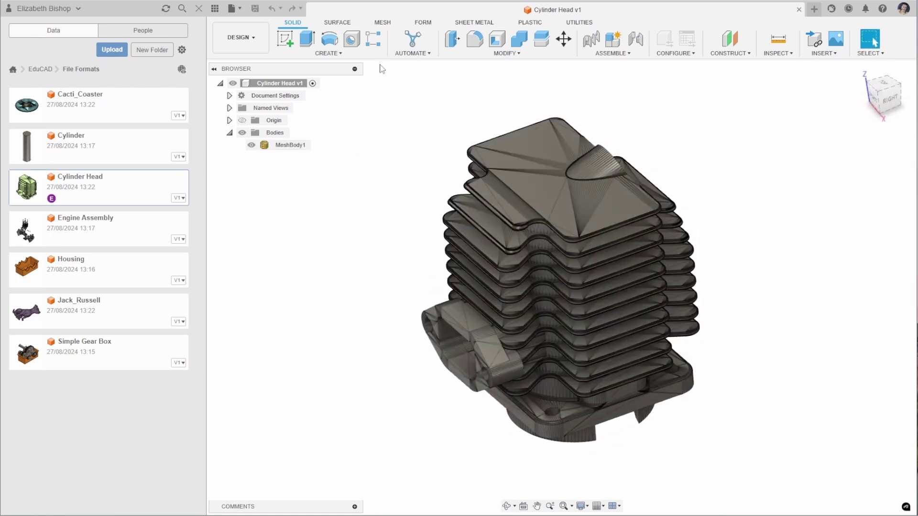
pyautogui.click(383, 23)
pyautogui.click(294, 22)
# - Open the uploaded Cacti_Coaster and hide its Component4, Component10, Component12 and Component18 in the expanded component list
pyautogui.click(106, 107)
pyautogui.doubleClick(104, 103)
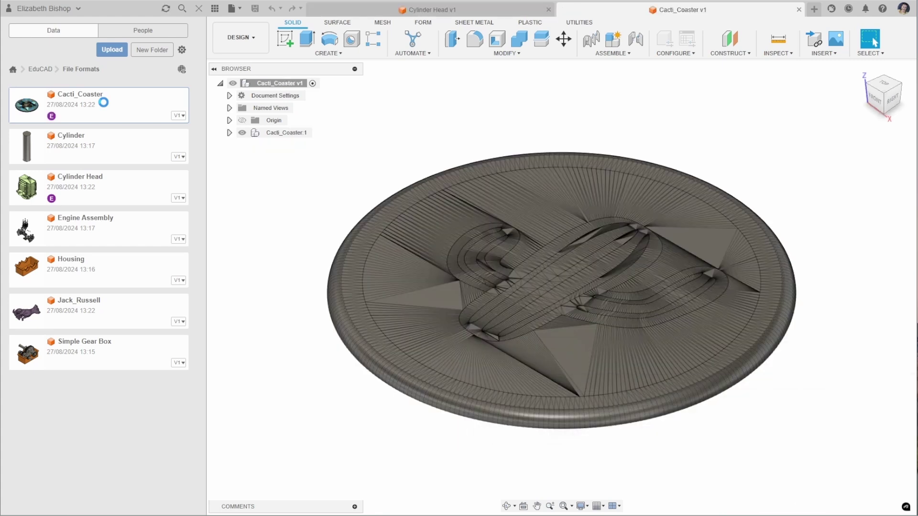
pyautogui.click(230, 132)
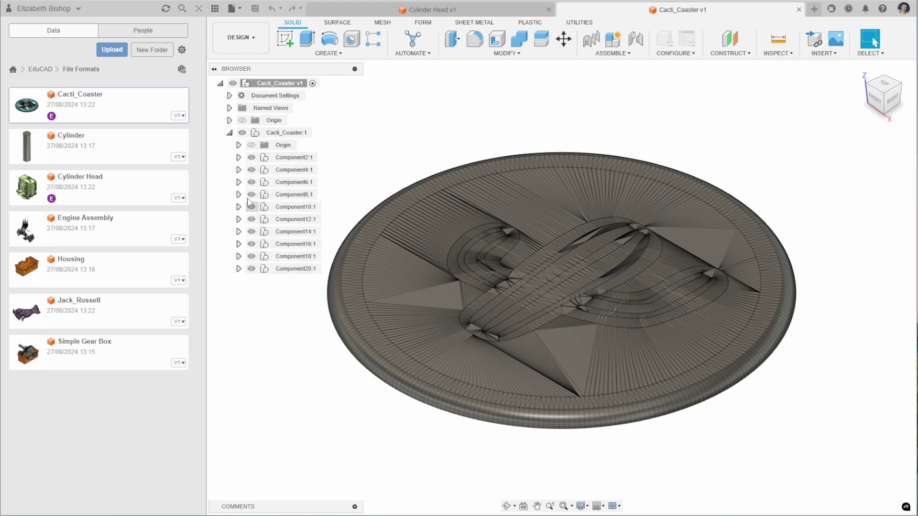
pyautogui.click(251, 170)
pyautogui.click(251, 207)
pyautogui.click(251, 219)
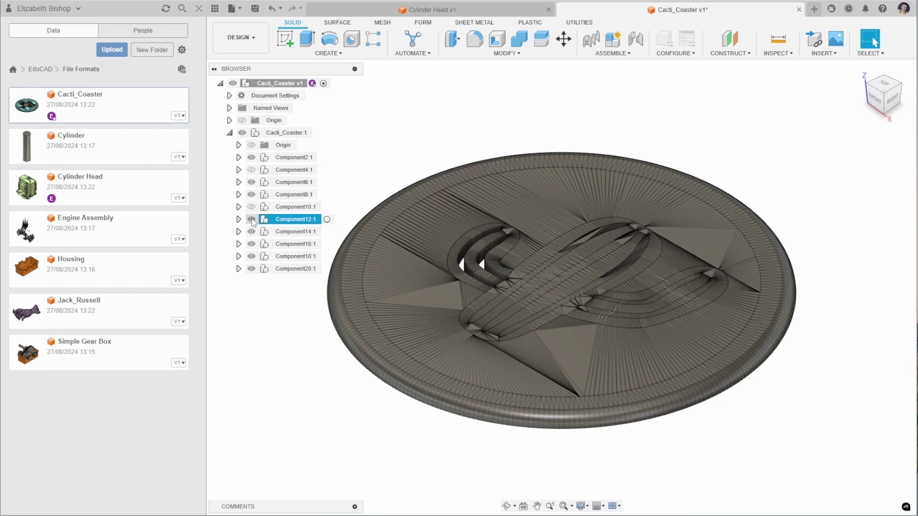
pyautogui.click(250, 256)
pyautogui.keyDown('shift'); pyautogui.moveTo(315, 293); pyautogui.dragTo(417, 299, button='middle'); pyautogui.keyUp('shift')
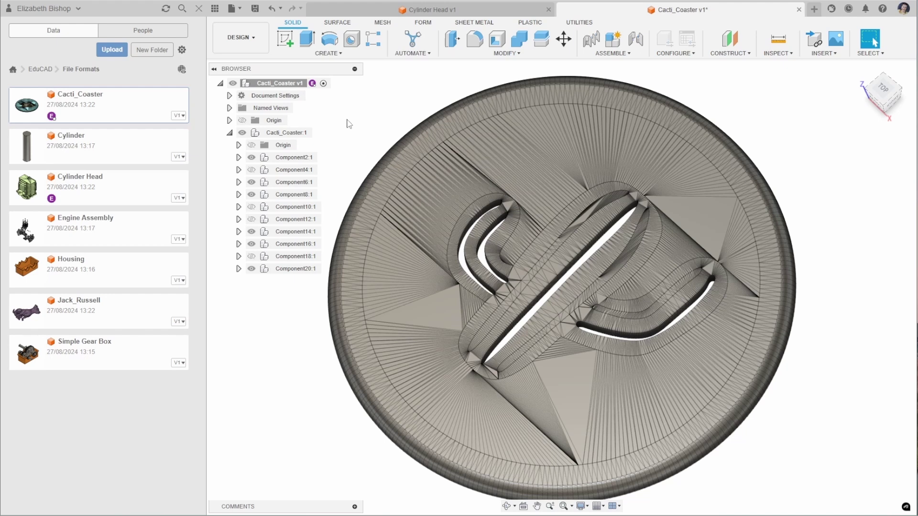
# - Open the uploaded Jack_Russell model and examine the mesh from several angles
pyautogui.doubleClick(108, 313)
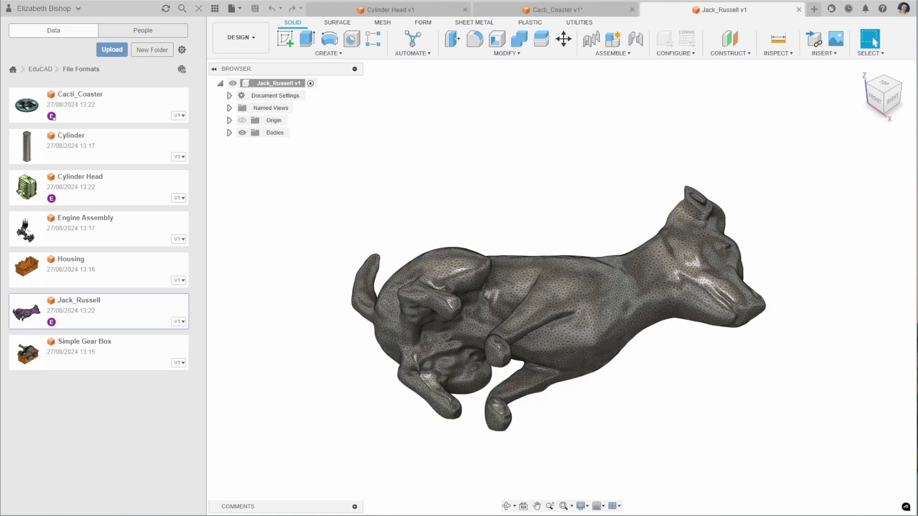
pyautogui.keyDown('shift'); pyautogui.moveTo(411, 257); pyautogui.dragTo(500, 340, button='middle'); pyautogui.keyUp('shift')
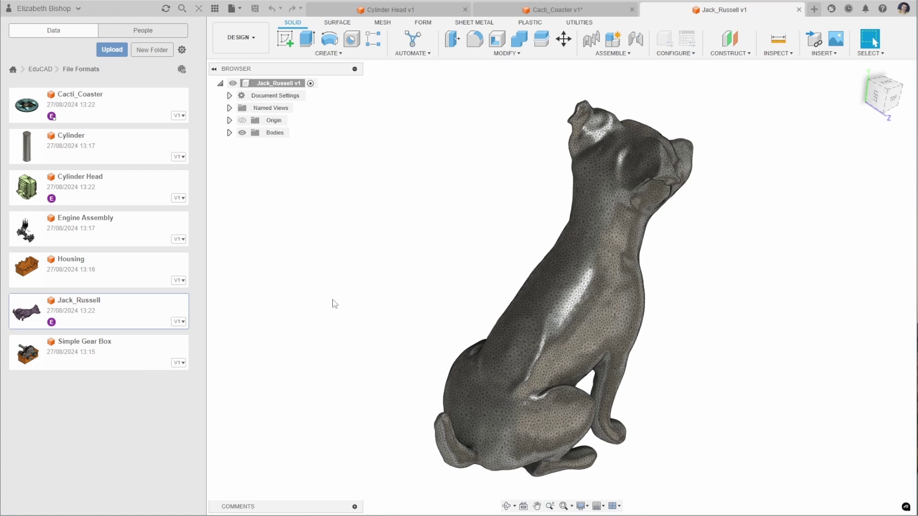
pyautogui.keyDown('shift'); pyautogui.moveTo(447, 188); pyautogui.dragTo(278, 161, button='middle'); pyautogui.keyUp('shift')
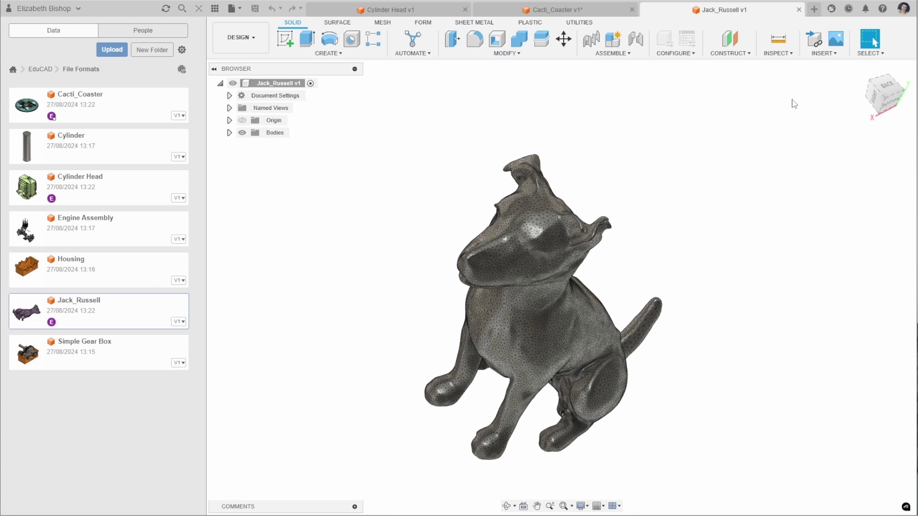
# - Insert the local Cacti_Coaster.3mf as a mesh in a new design and save it as Untitled in EduCAD > File Formats
pyautogui.click(813, 23)
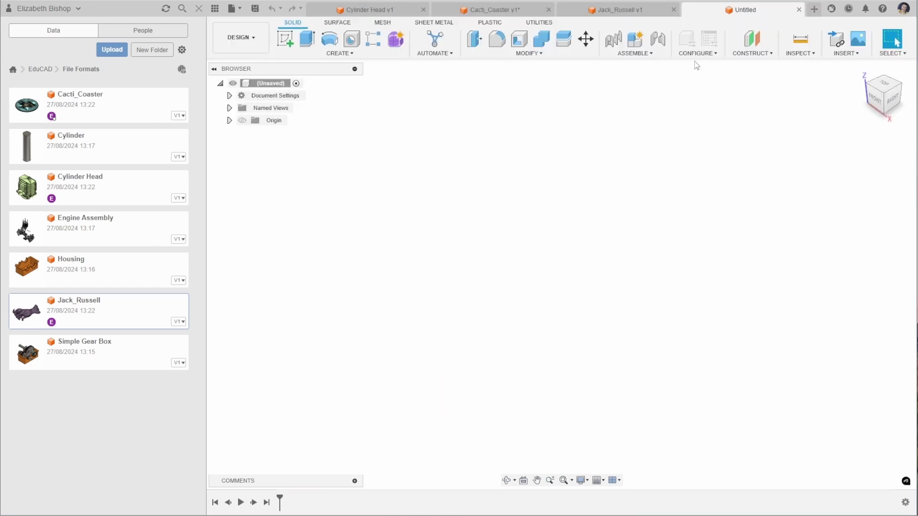
pyautogui.click(842, 53)
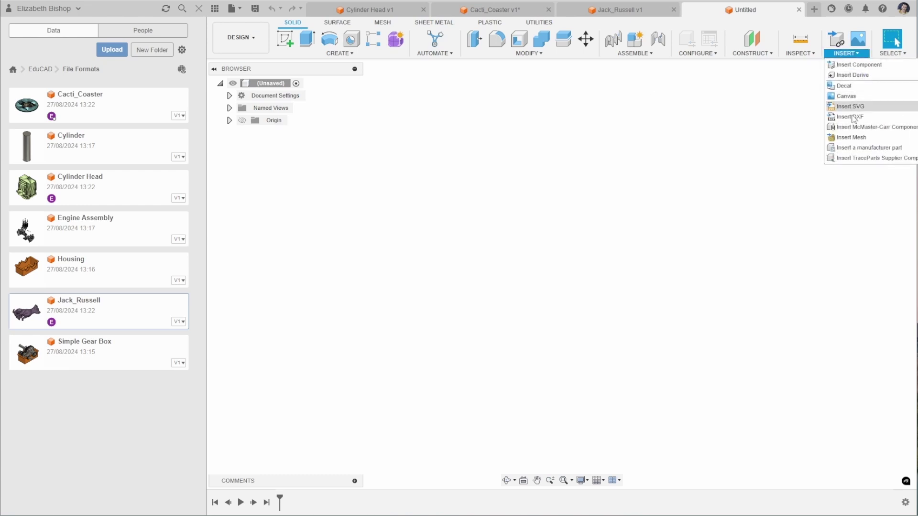
pyautogui.click(851, 137)
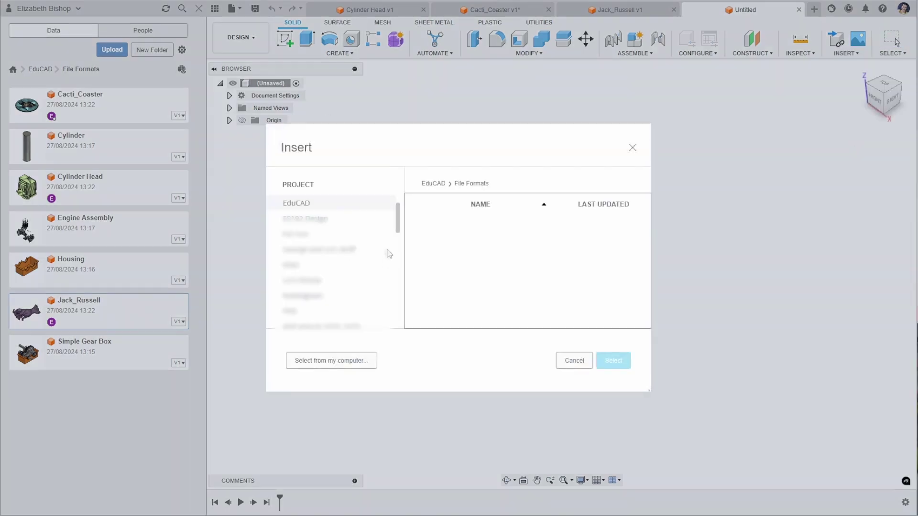
pyautogui.click(331, 361)
pyautogui.click(128, 99)
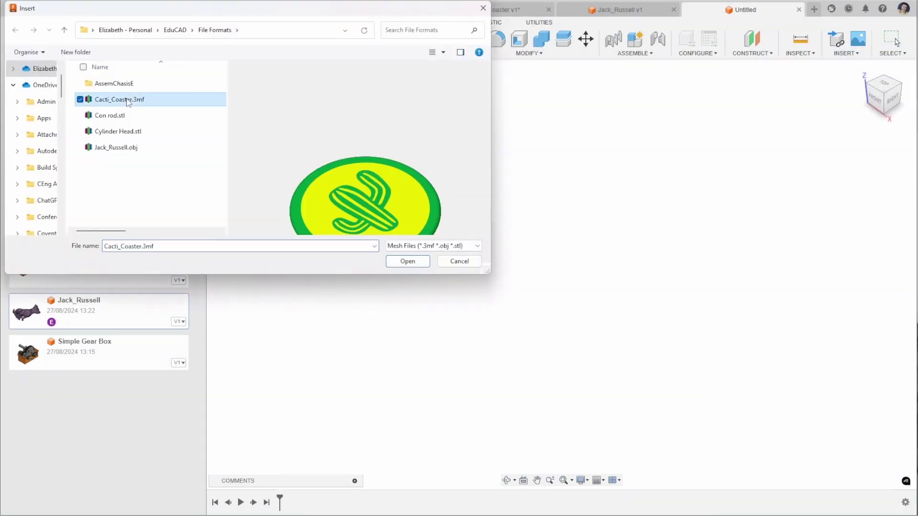
pyautogui.click(406, 261)
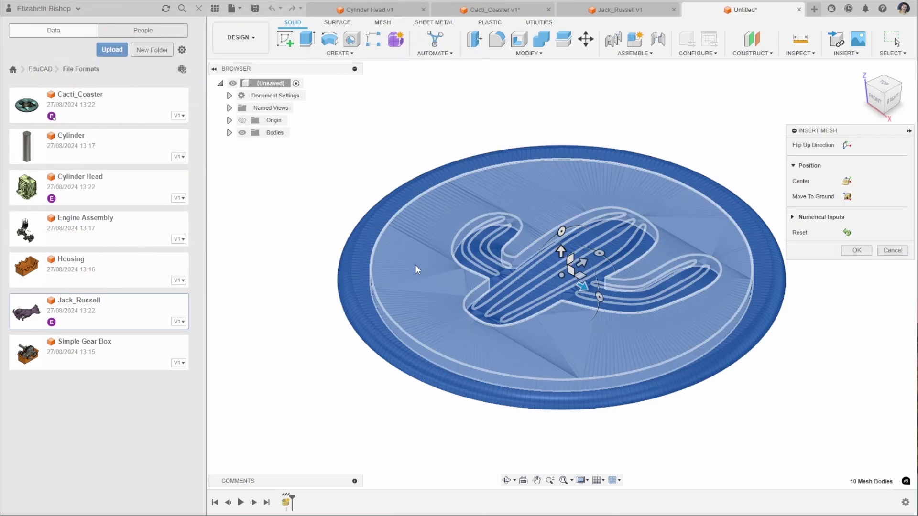
pyautogui.click(856, 251)
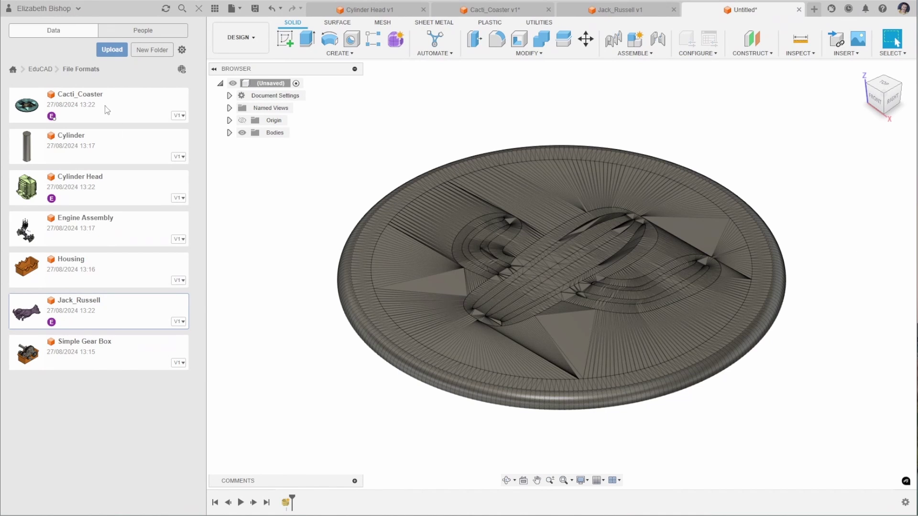
pyautogui.click(255, 8)
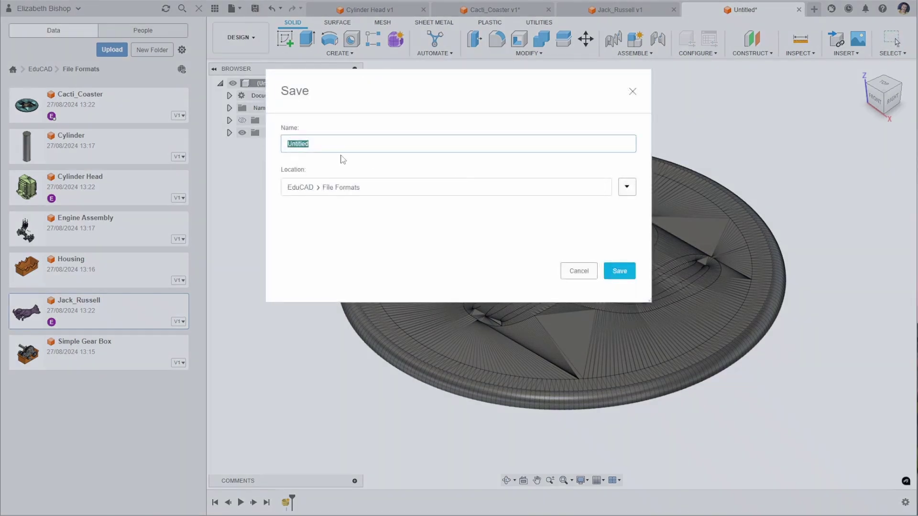
pyautogui.click(619, 270)
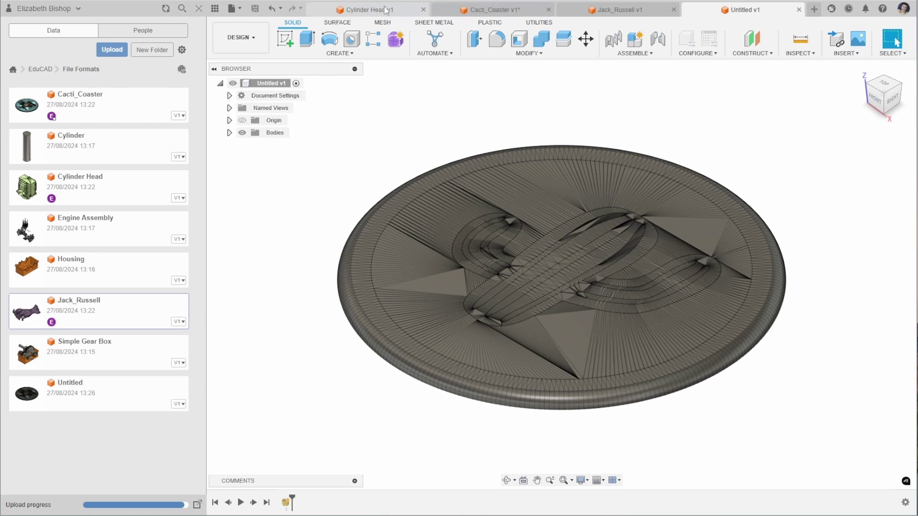
# - Switch to the open Cacti_Coaster design and turn on Capture Design History for it
pyautogui.click(495, 9)
pyautogui.rightClick(282, 83)
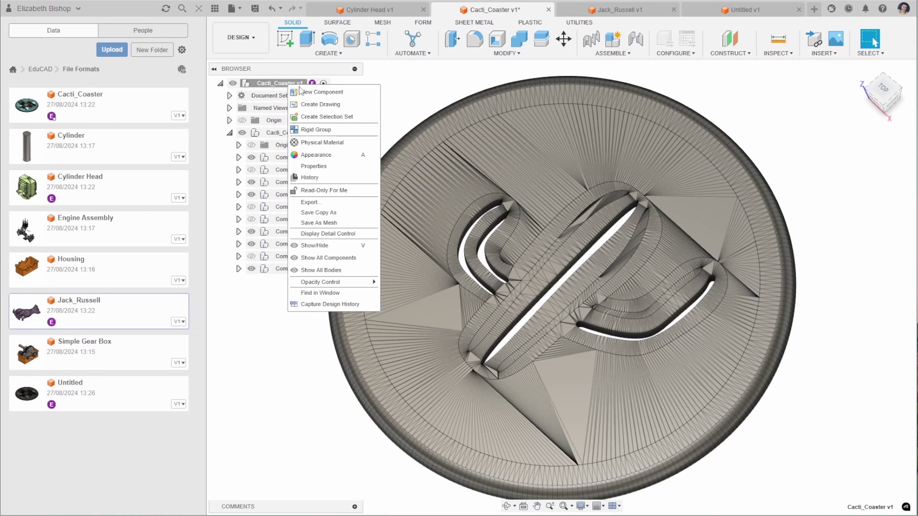
pyautogui.click(330, 304)
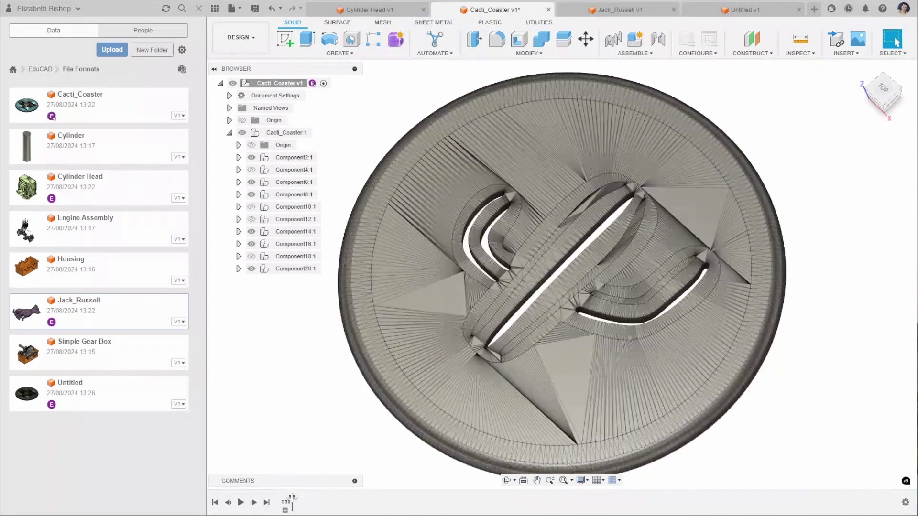
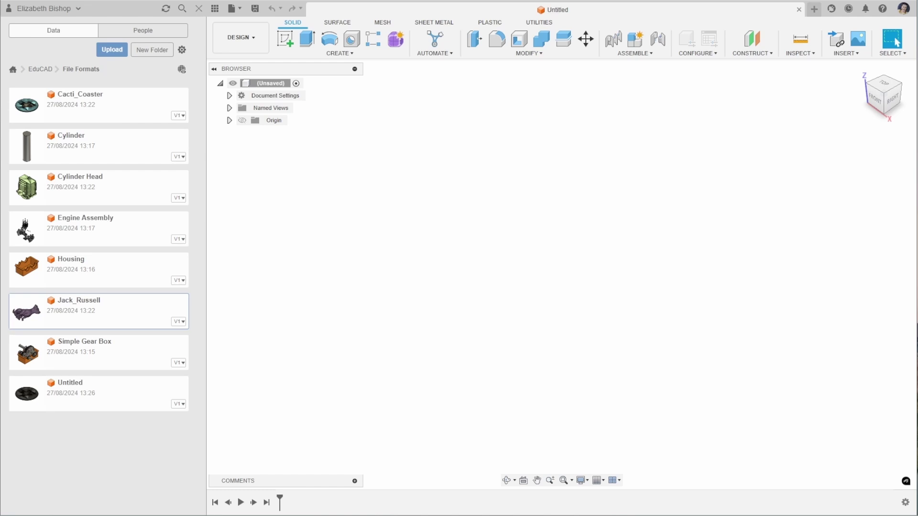
# - Upload the local Engine Assembly step file.step to EduCAD > File Formats and open the uploaded design
pyautogui.click(118, 50)
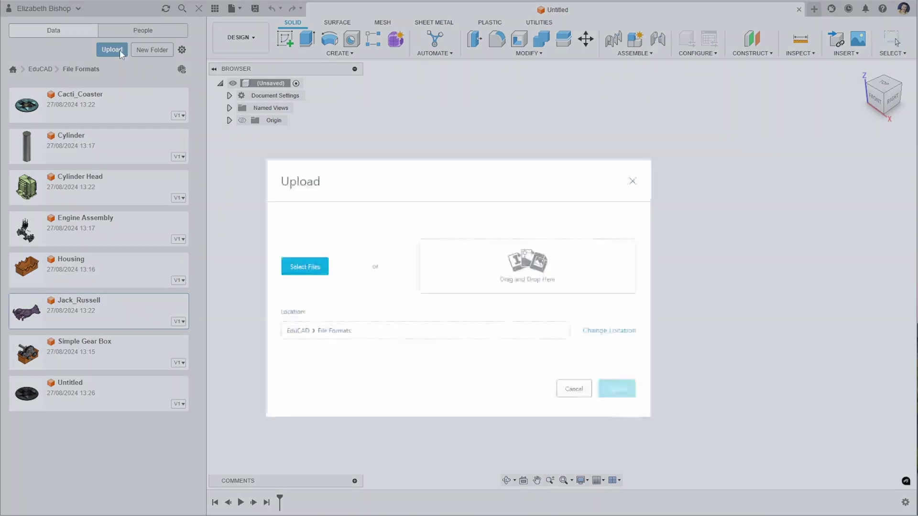
pyautogui.click(312, 268)
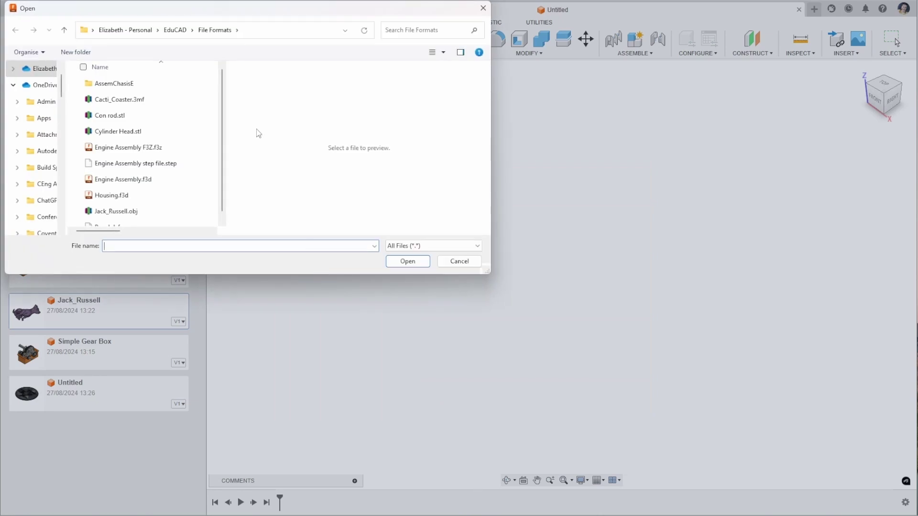
pyautogui.click(184, 164)
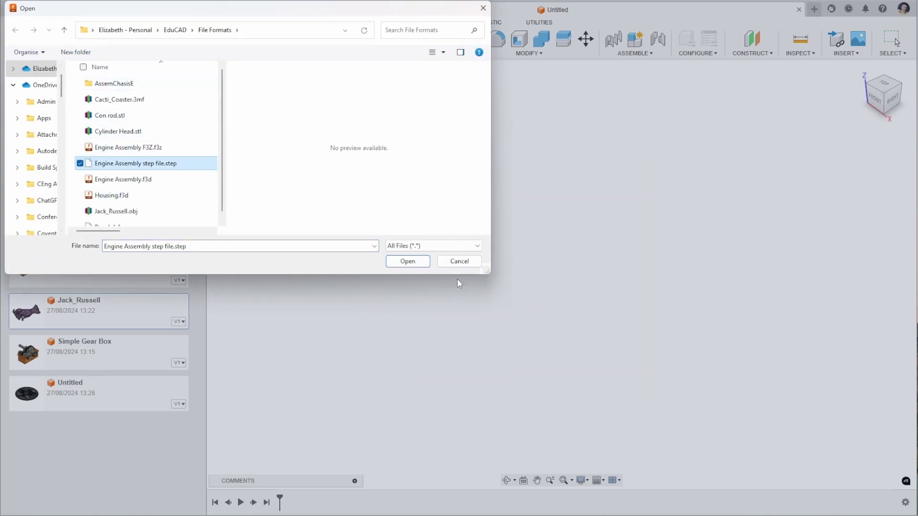
pyautogui.click(416, 267)
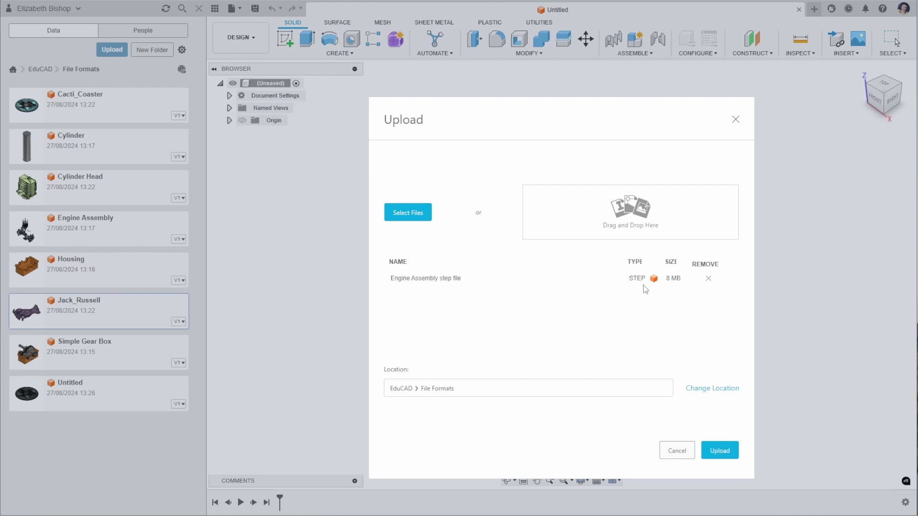
pyautogui.click(722, 451)
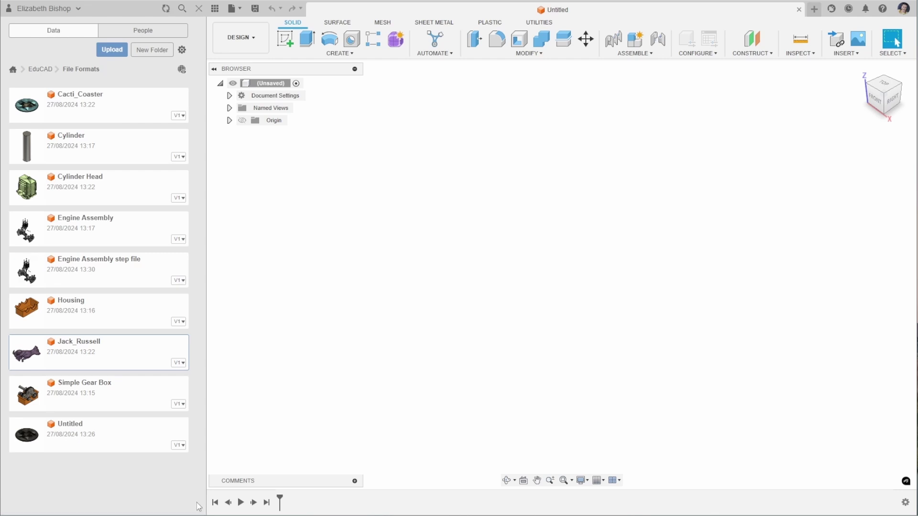
pyautogui.click(105, 270)
pyautogui.doubleClick(102, 266)
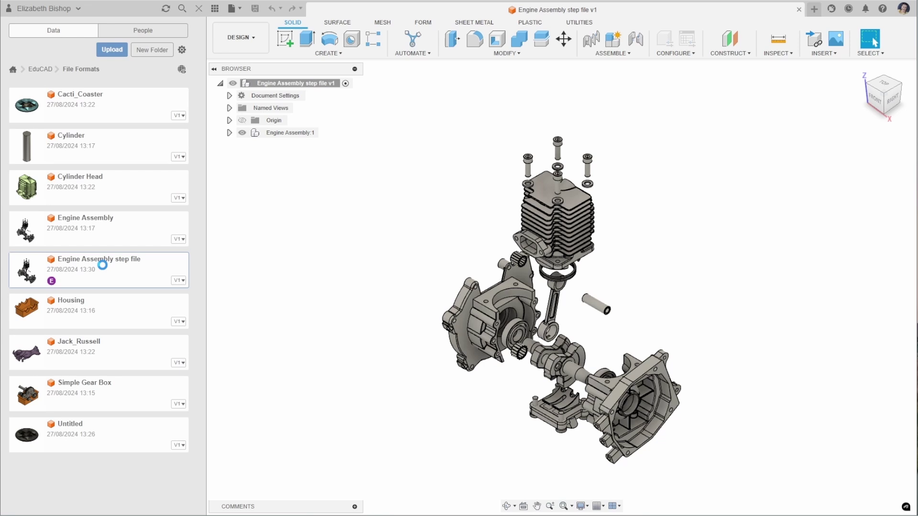
# - Expand the imported engine assembly's component tree, including the Cylinder and first Needle Roller Bearing, and examine the model from another angle
pyautogui.click(229, 133)
pyautogui.click(238, 157)
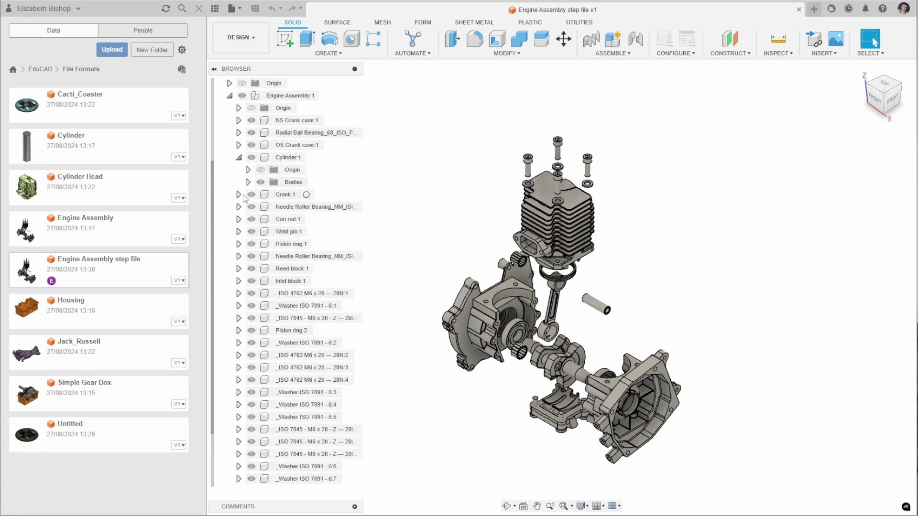
pyautogui.click(238, 207)
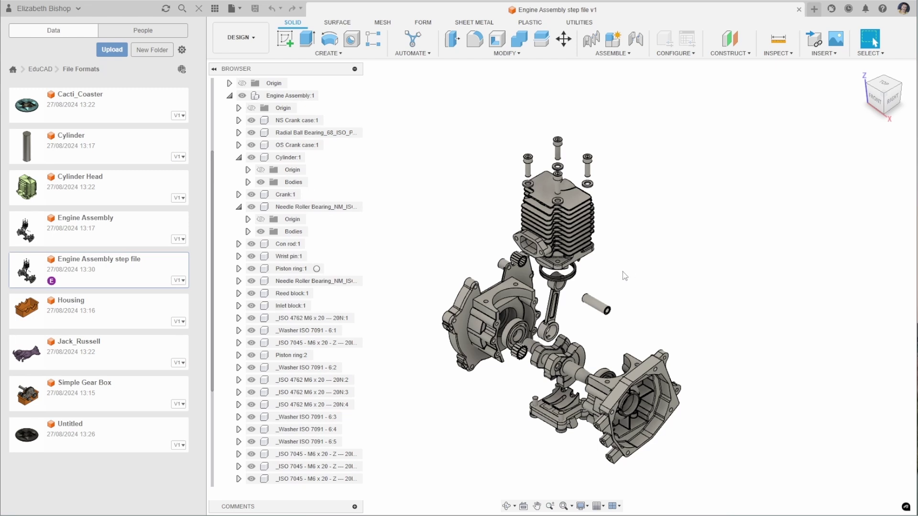
pyautogui.moveTo(557, 234)
pyautogui.mouseDown()
pyautogui.moveTo(649, 230)
pyautogui.moveTo(561, 236)
pyautogui.mouseUp()
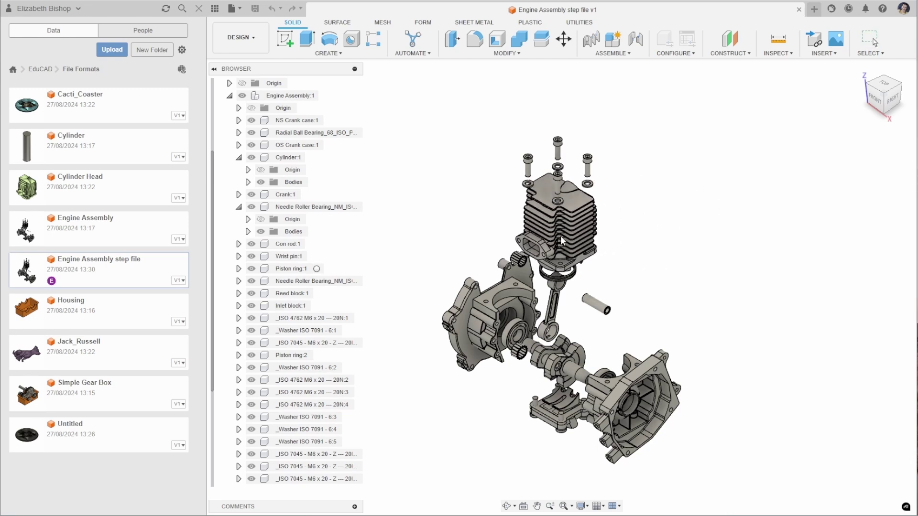
pyautogui.keyDown('shift'); pyautogui.moveTo(662, 266); pyautogui.dragTo(693, 231, button='middle'); pyautogui.keyUp('shift')
pyautogui.press('Escape')
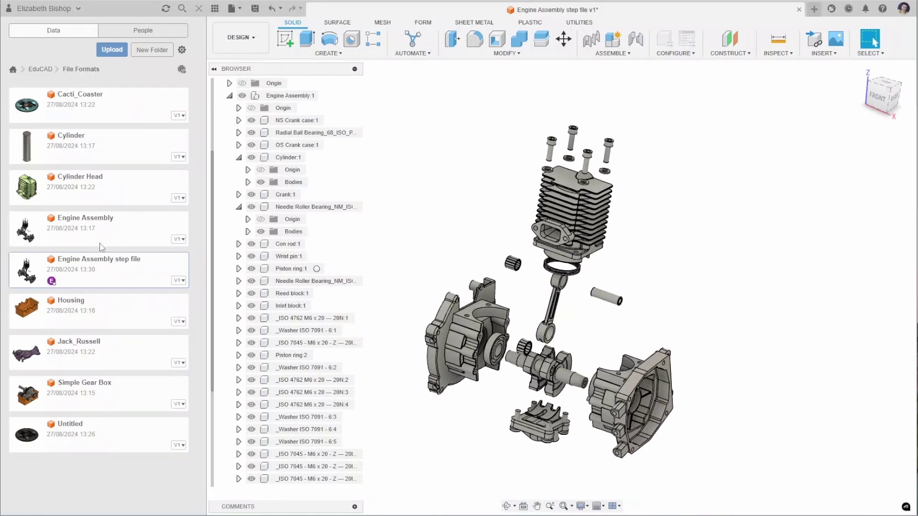
# - Open the original Engine Assembly for comparison, and turn on Capture Design History for the Engine Assembly step file design
pyautogui.doubleClick(112, 221)
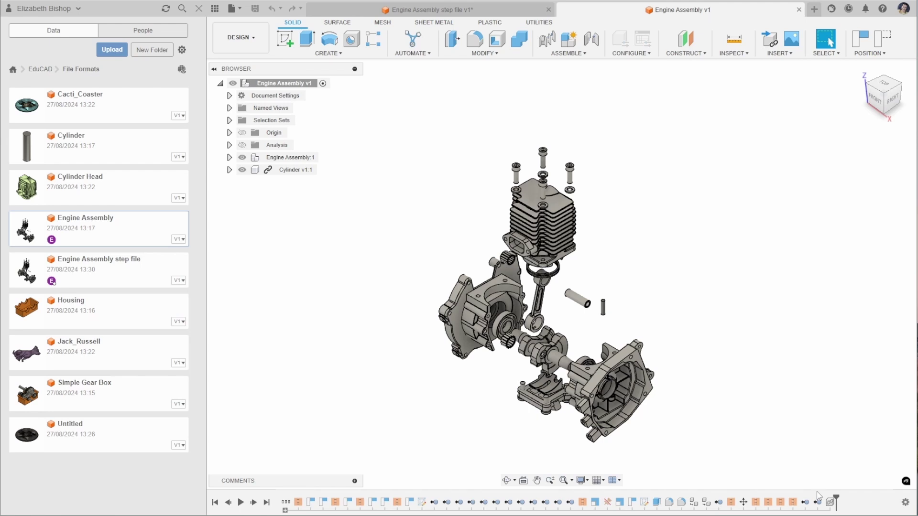
pyautogui.click(473, 13)
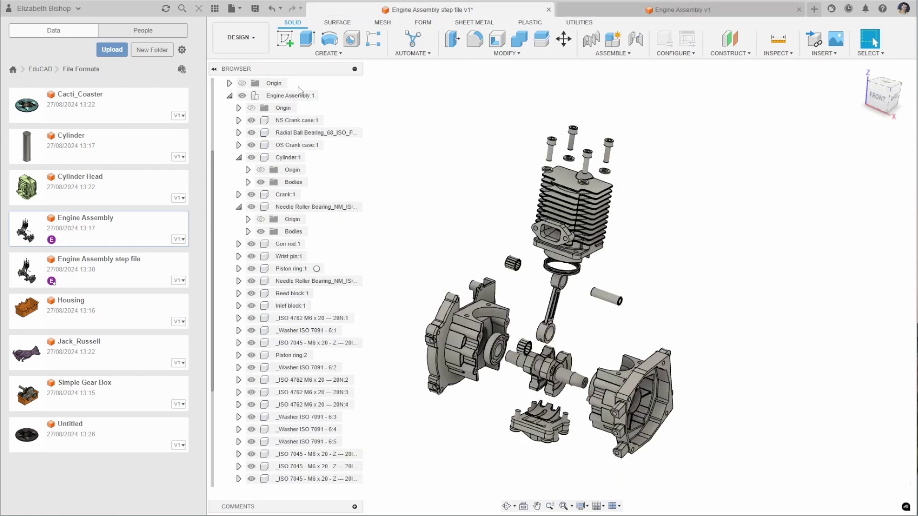
pyautogui.click(229, 96)
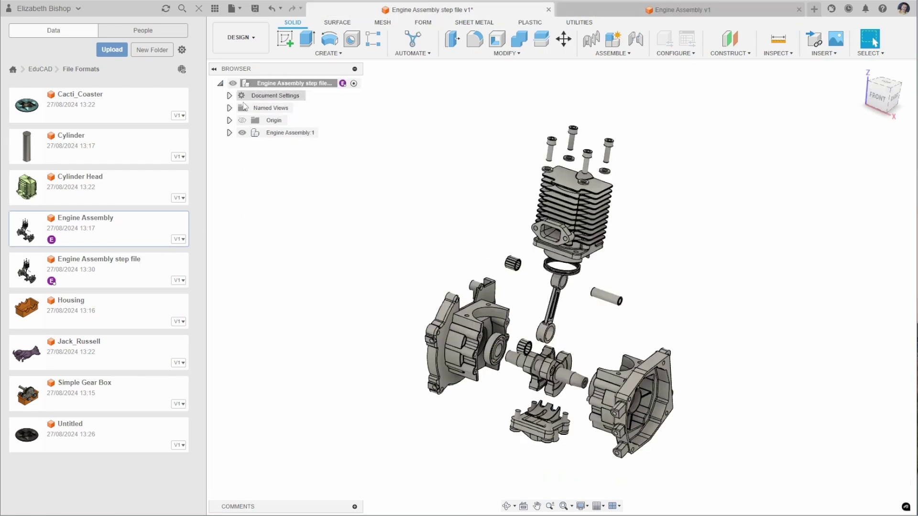
pyautogui.rightClick(307, 87)
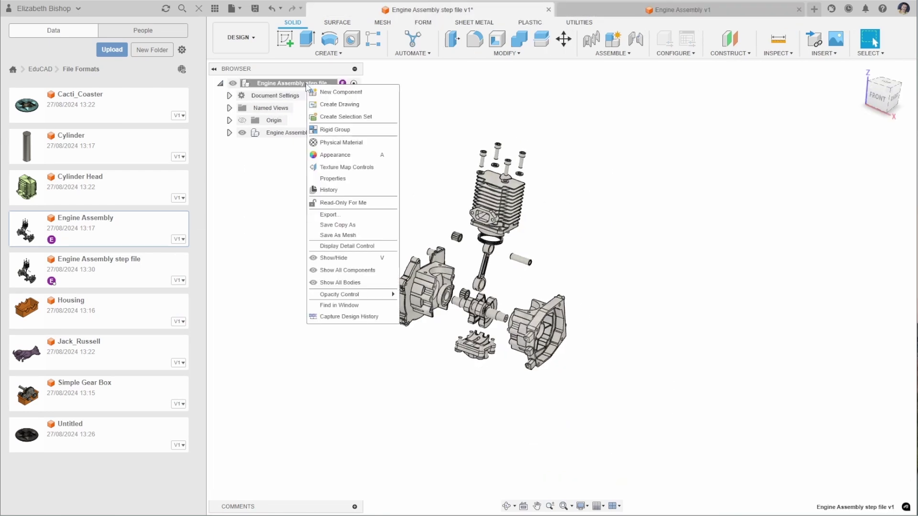
pyautogui.click(381, 317)
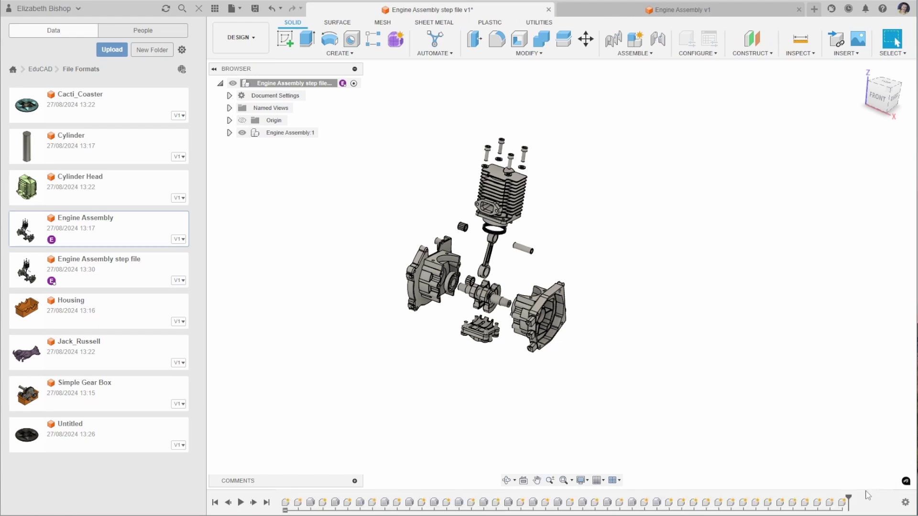
# - Locate the con rod from its large ring in the model and activate the Con rod component for editing
pyautogui.scroll(10, 490, 266)
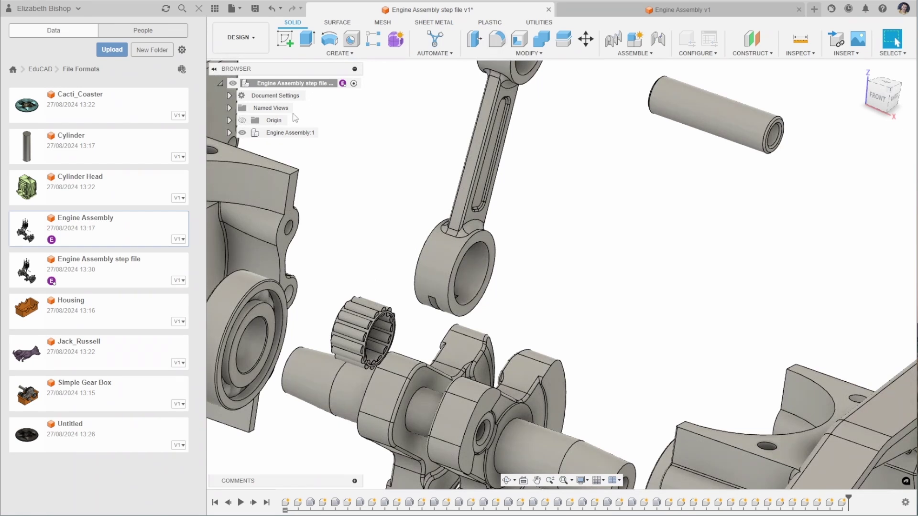
pyautogui.click(440, 251)
pyautogui.click(229, 133)
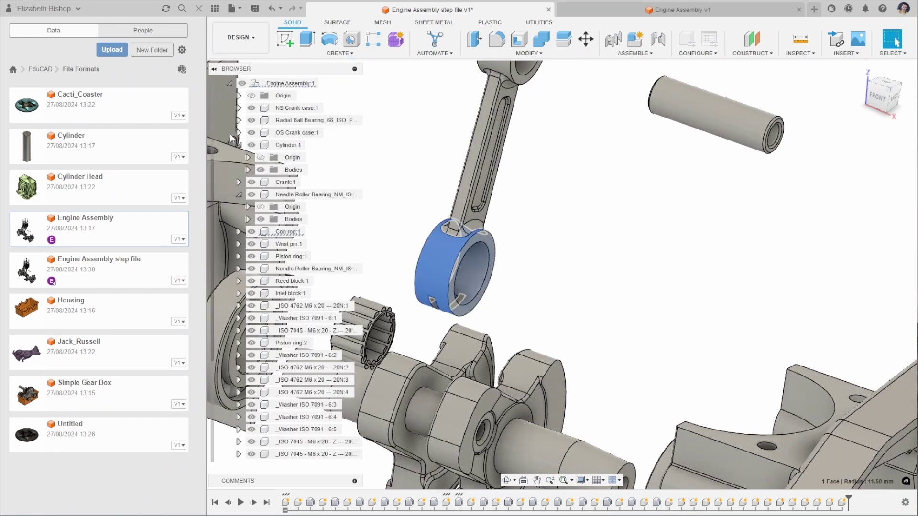
pyautogui.click(288, 232)
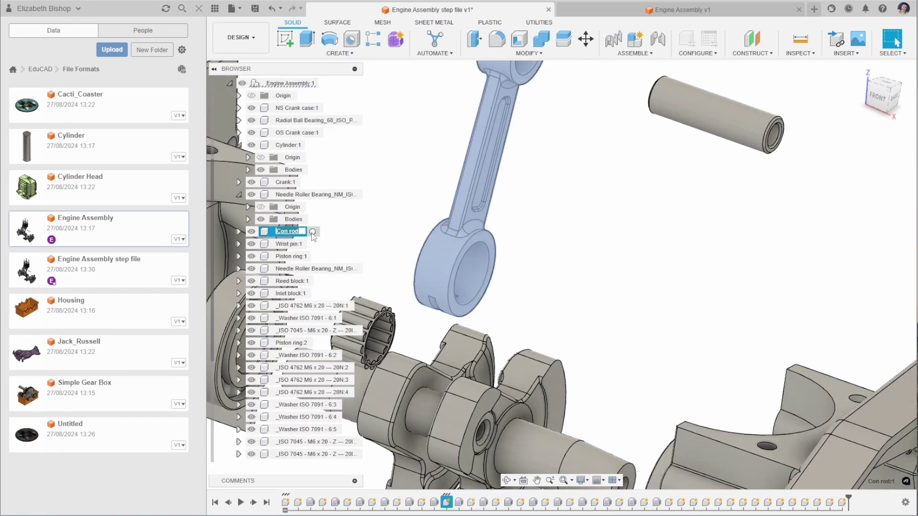
pyautogui.click(312, 231)
# - Fillet the bore edge of the con rod's large ring with a 1 mm radius
pyautogui.click(497, 39)
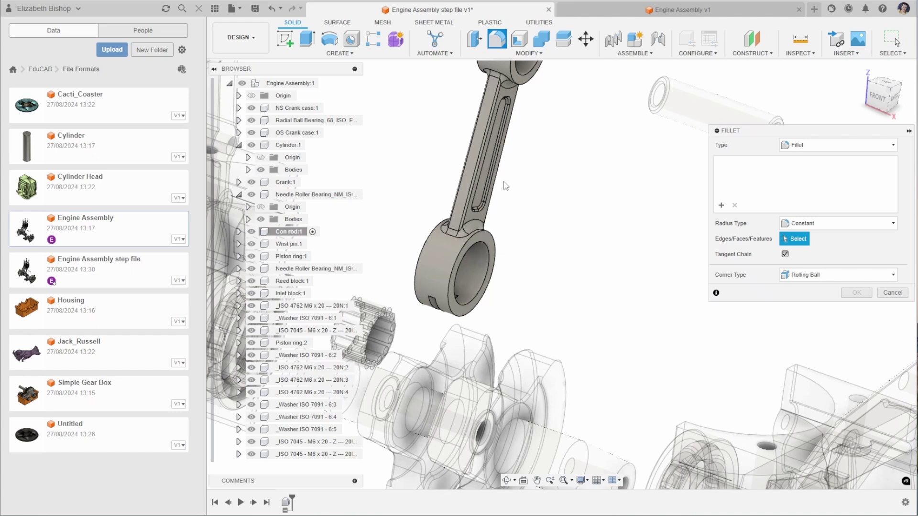
pyautogui.click(482, 291)
pyautogui.write('1')
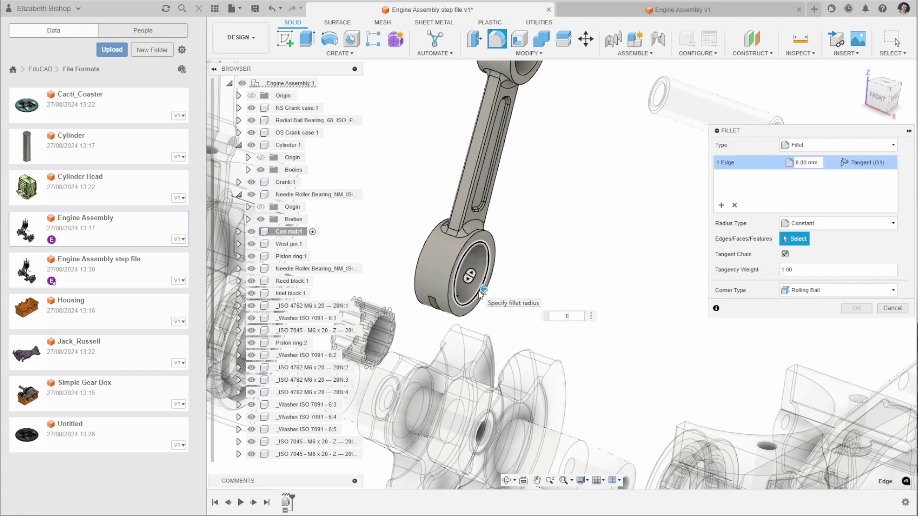
pyautogui.press('Return')
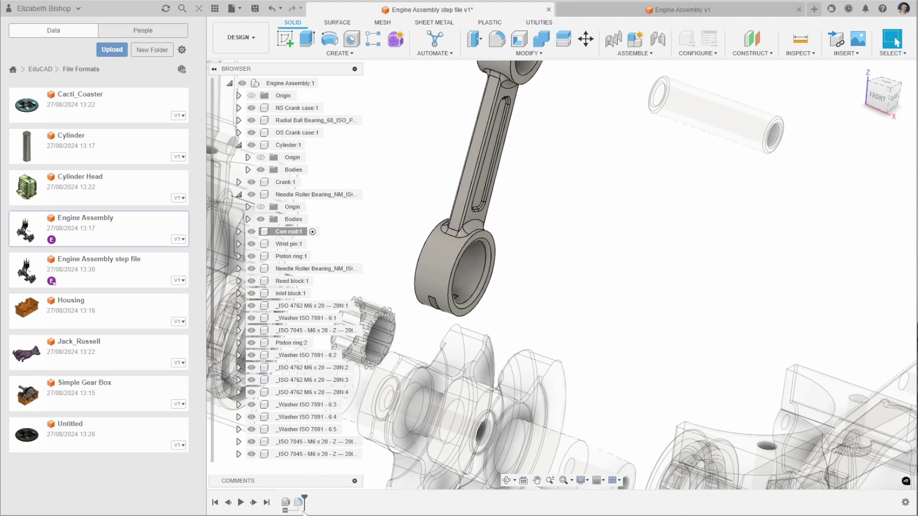
# - Reactivate the top-level Engine Assembly step file component and fit the whole assembly in view
pyautogui.scroll(2, 297, 85)
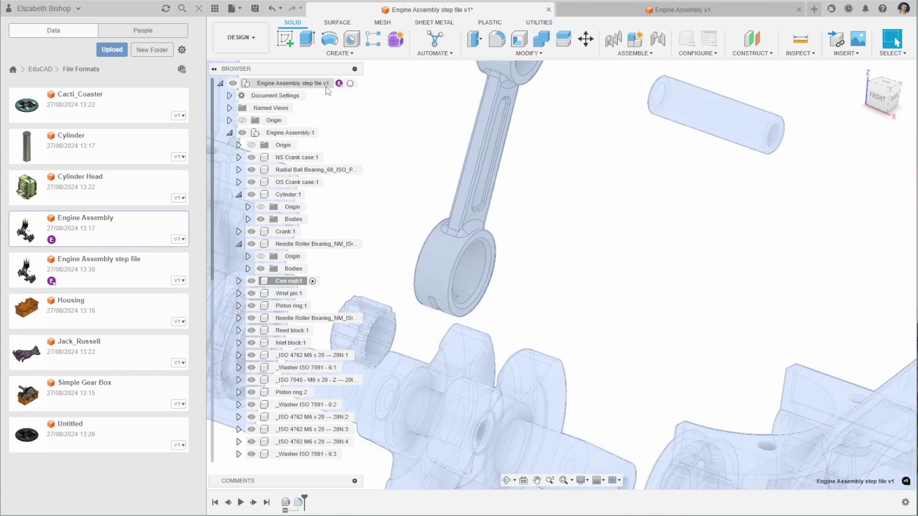
pyautogui.click(354, 83)
pyautogui.press('F6')
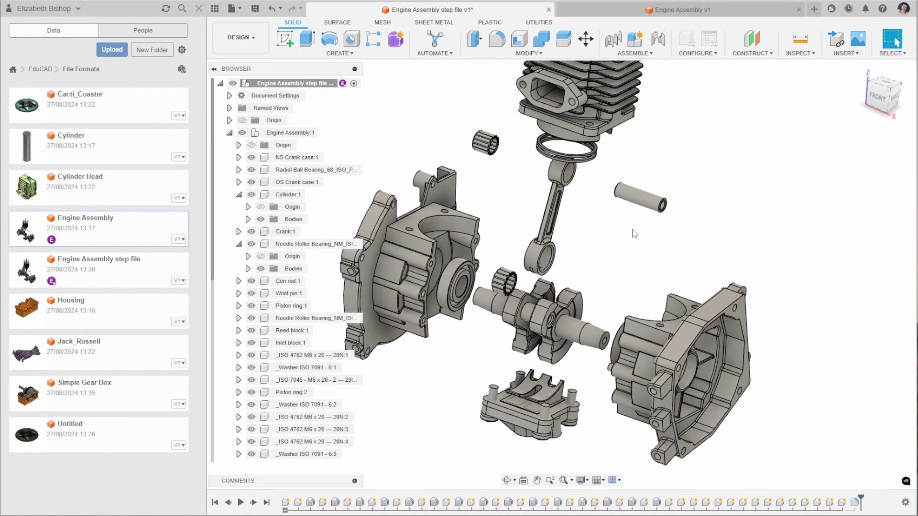
pyautogui.scroll(-3, 643, 225)
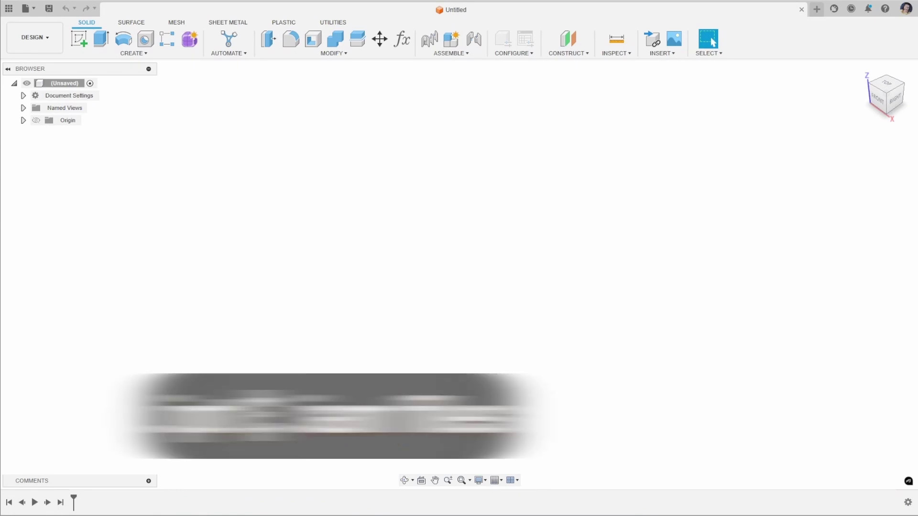
# - Upload the local BI00422Z 2.1A Stepper Motor IPT file to EduCAD > File Formats > IPT and check the upload's job status
pyautogui.click(10, 8)
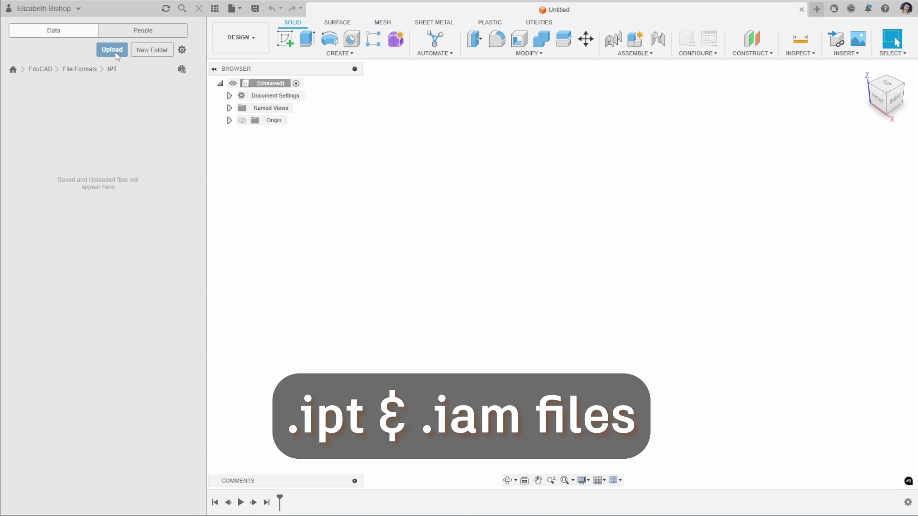
pyautogui.click(115, 51)
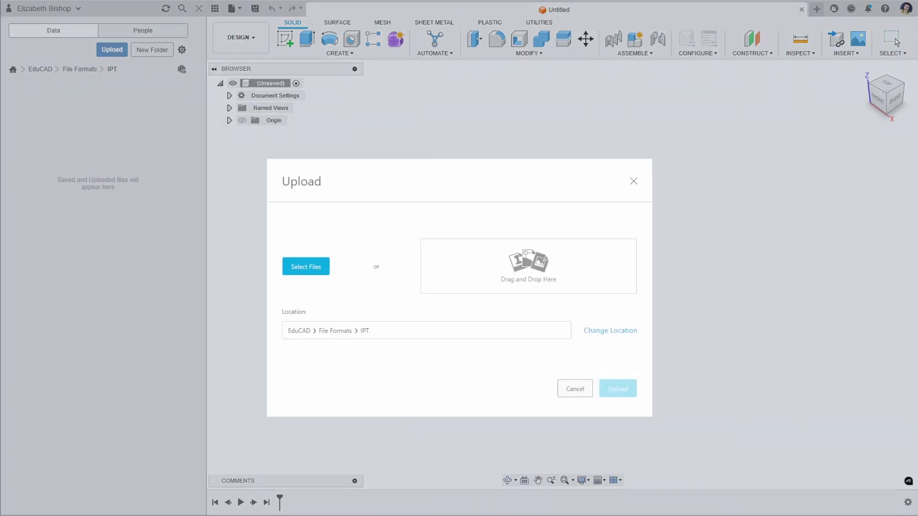
pyautogui.moveTo(710, 211); pyautogui.dragTo(482, 254)
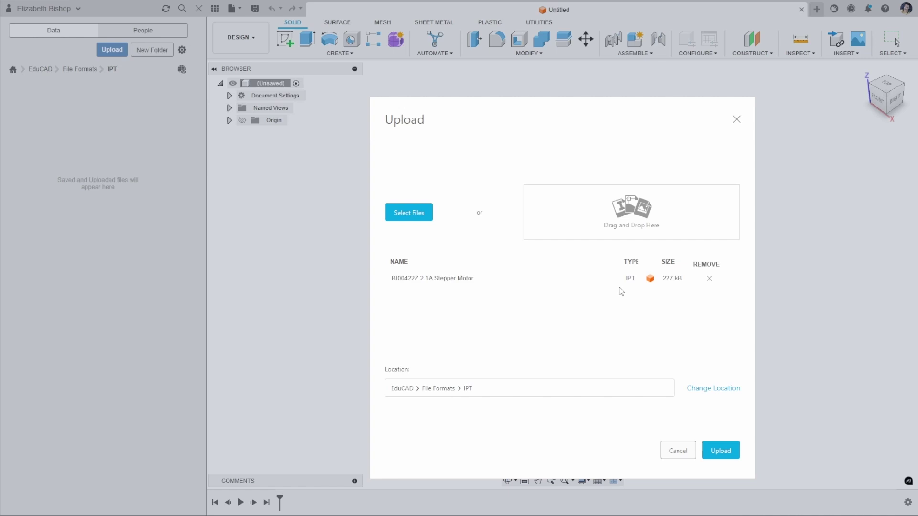
pyautogui.click(720, 451)
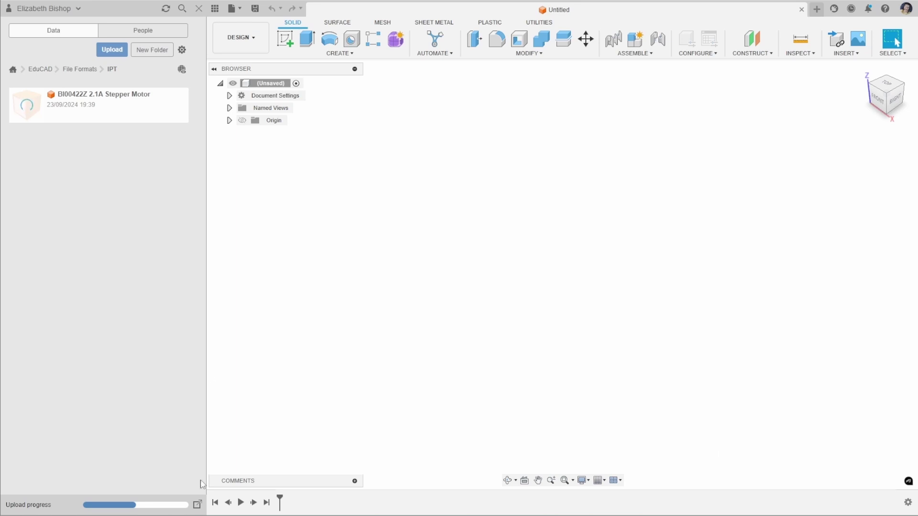
pyautogui.click(197, 504)
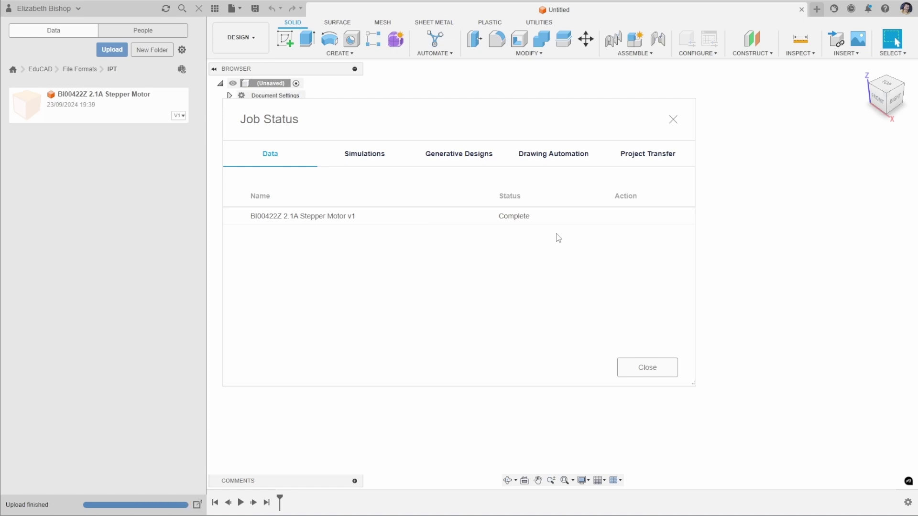
pyautogui.click(664, 367)
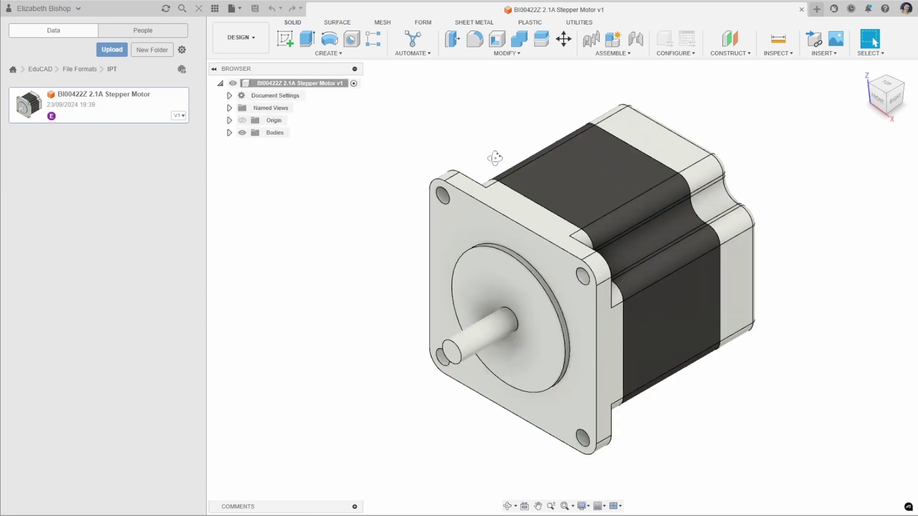
# - Examine the stepper motor from several angles and highlight Body1, Body2 and Body3 in turn to identify each body
pyautogui.keyDown('shift'); pyautogui.moveTo(491, 153); pyautogui.dragTo(437, 174, button='middle'); pyautogui.keyUp('shift')
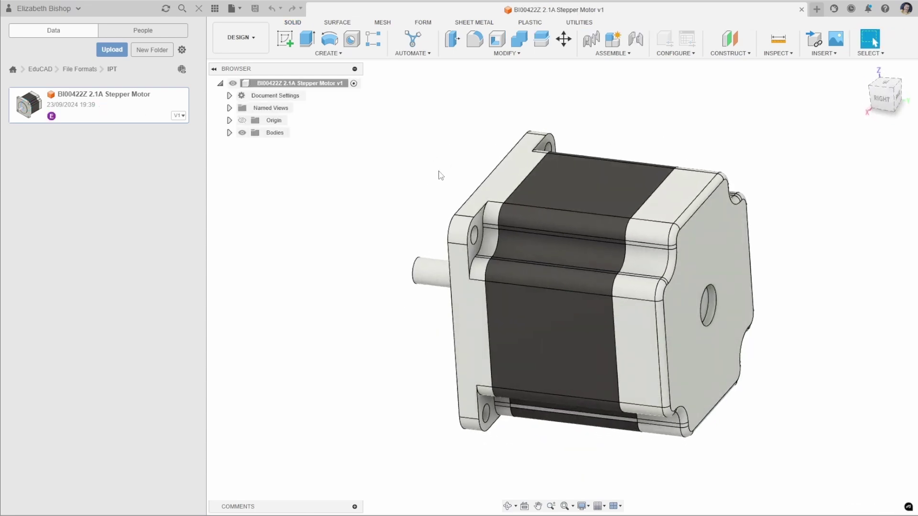
pyautogui.click(230, 133)
pyautogui.click(282, 145)
pyautogui.click(284, 157)
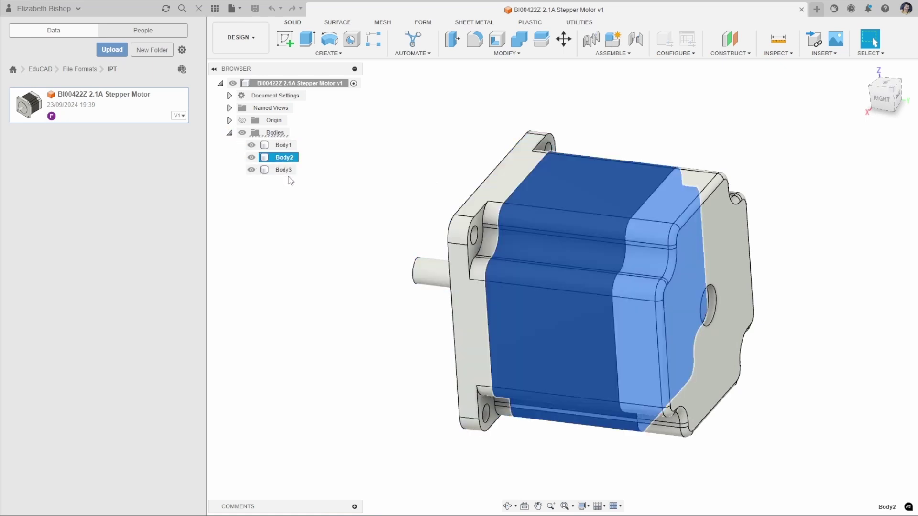
pyautogui.click(284, 170)
pyautogui.keyDown('shift'); pyautogui.moveTo(296, 293); pyautogui.dragTo(328, 291, button='middle'); pyautogui.keyUp('shift')
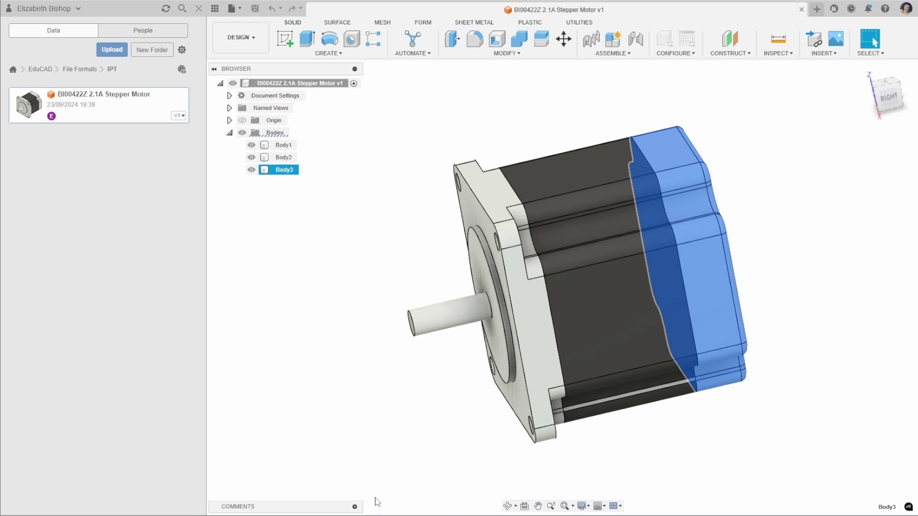
pyautogui.keyDown('shift'); pyautogui.moveTo(350, 391); pyautogui.dragTo(300, 379, button='middle'); pyautogui.keyUp('shift')
pyautogui.press('Escape')
pyautogui.click(318, 375)
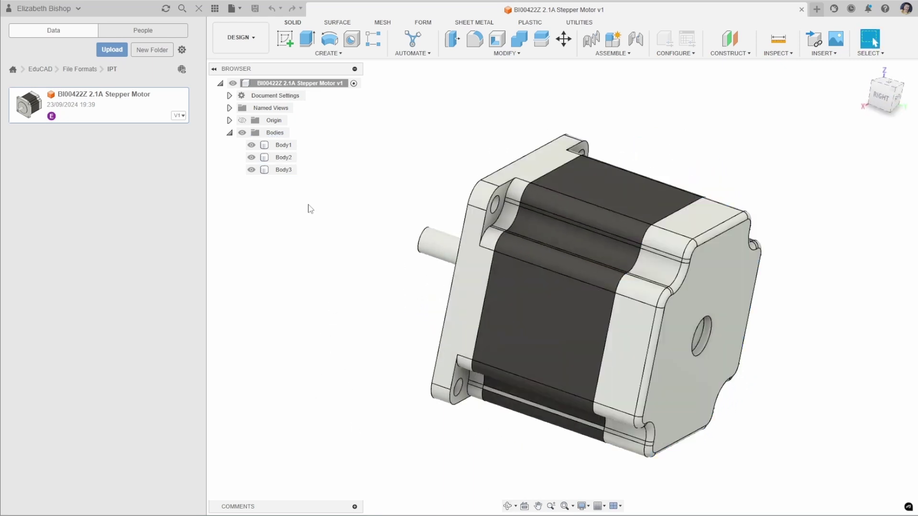
# - Turn on Capture Design History for the BI00422Z 2.1A Stepper Motor design
pyautogui.rightClick(313, 87)
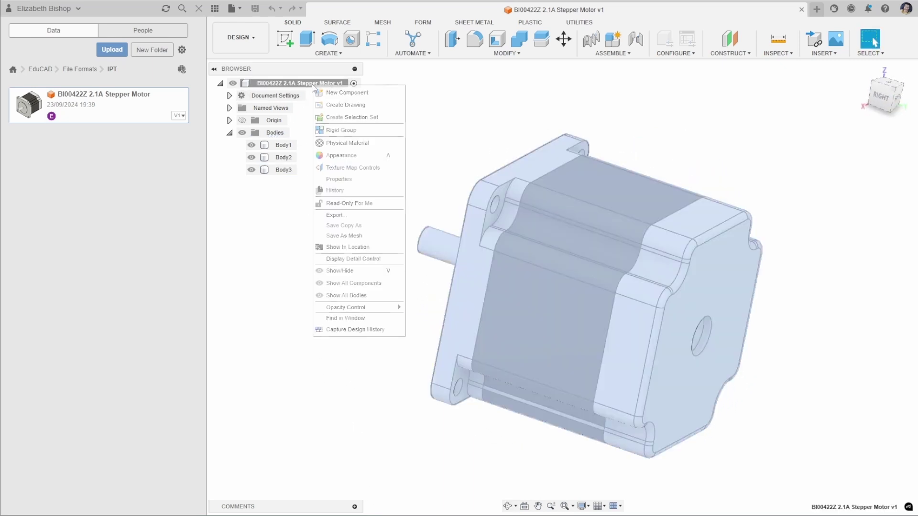
pyautogui.click(355, 329)
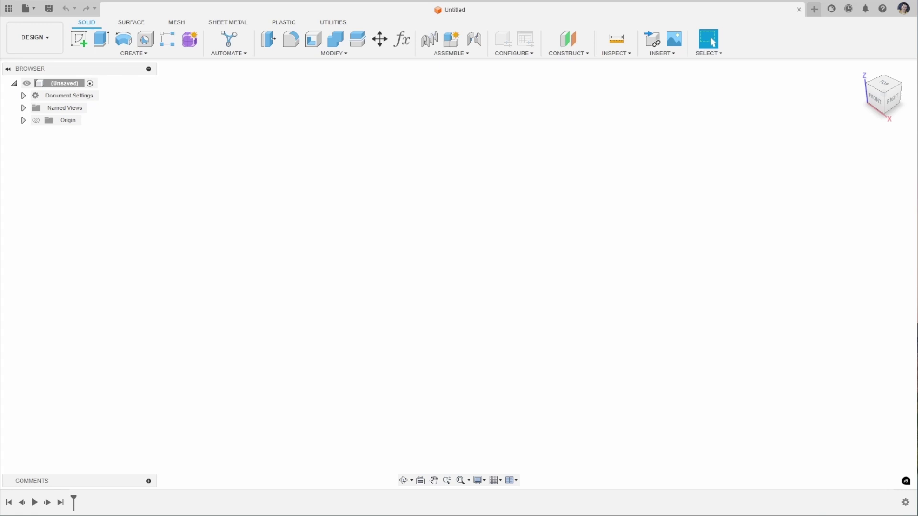
# - Upload the local A_3DP (Test Rig).SLDPRT from the AssemChasisE folder to EduCAD > File Formats > SLDPRT
pyautogui.click(8, 8)
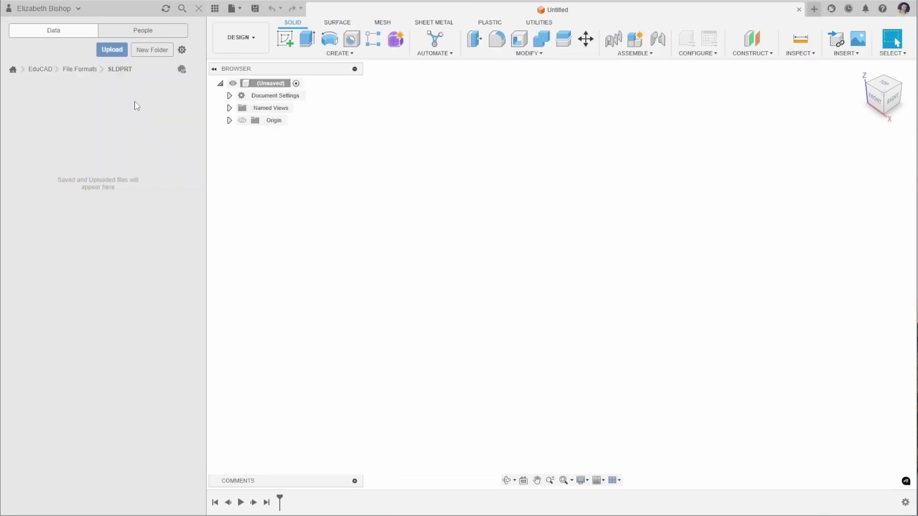
pyautogui.click(112, 50)
pyautogui.click(303, 267)
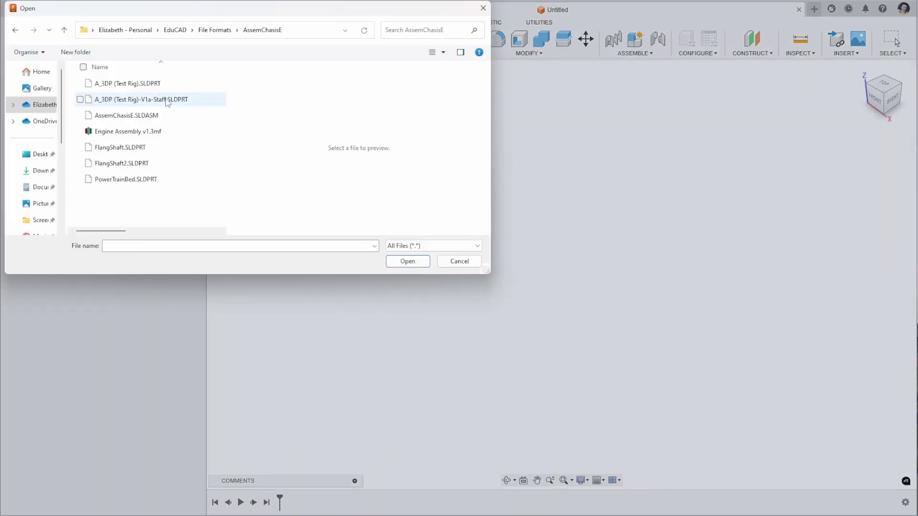
pyautogui.click(143, 83)
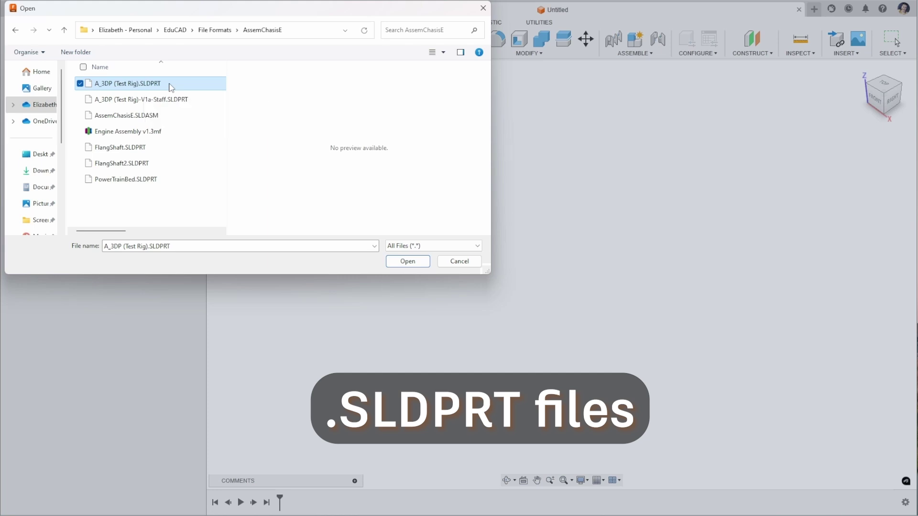
pyautogui.doubleClick(170, 84)
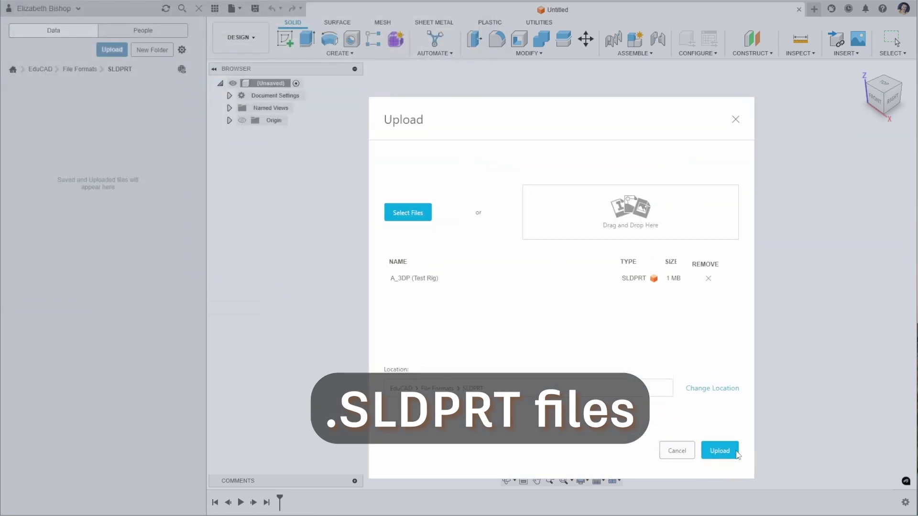
pyautogui.click(720, 450)
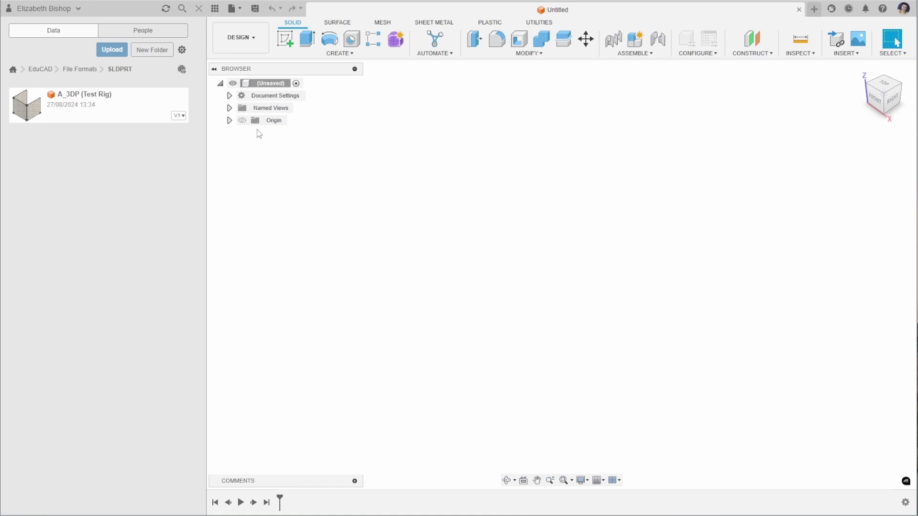
# - Open the A_3DP (Test Rig) design, examine the rig's open side, and highlight Body10 among its bodies
pyautogui.doubleClick(75, 105)
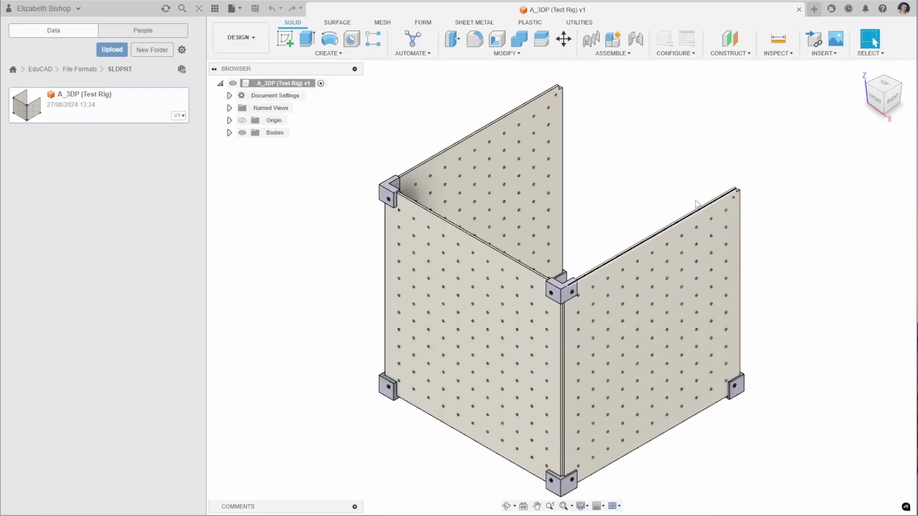
pyautogui.keyDown('shift'); pyautogui.moveTo(696, 204); pyautogui.dragTo(553, 192, button='middle'); pyautogui.keyUp('shift')
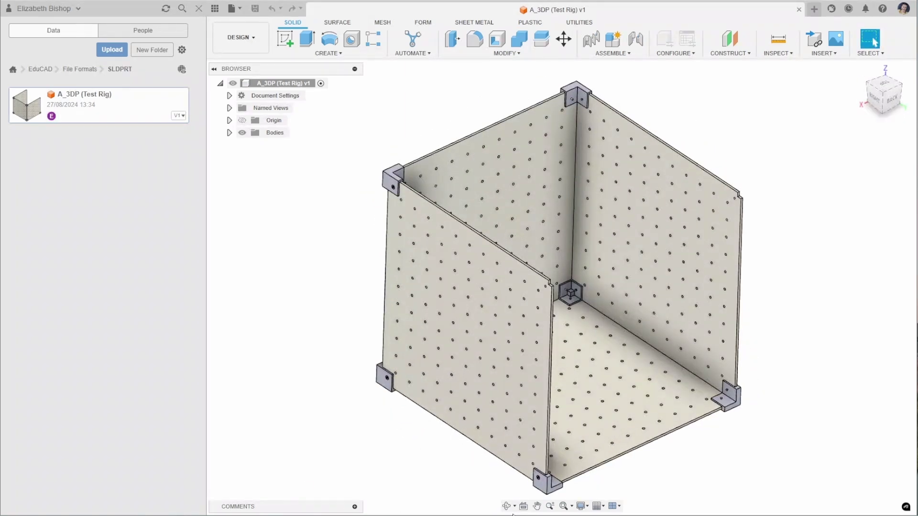
pyautogui.click(229, 133)
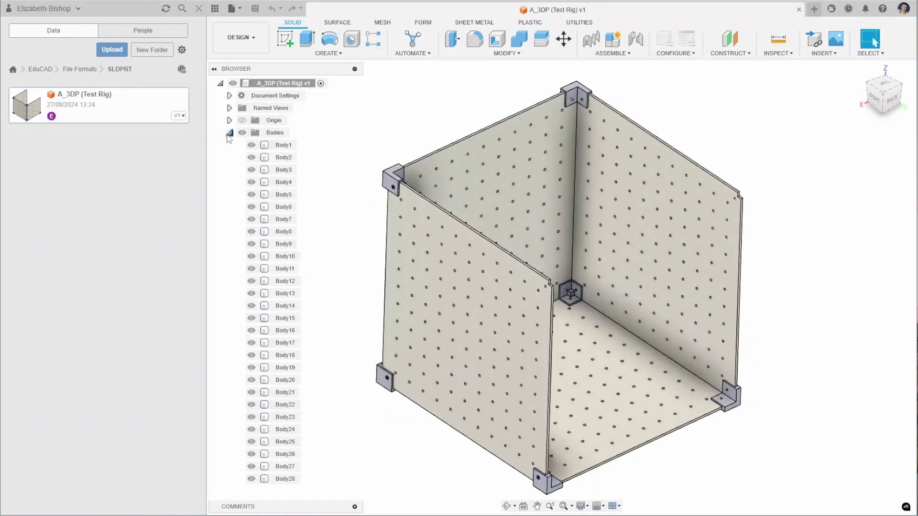
pyautogui.click(258, 256)
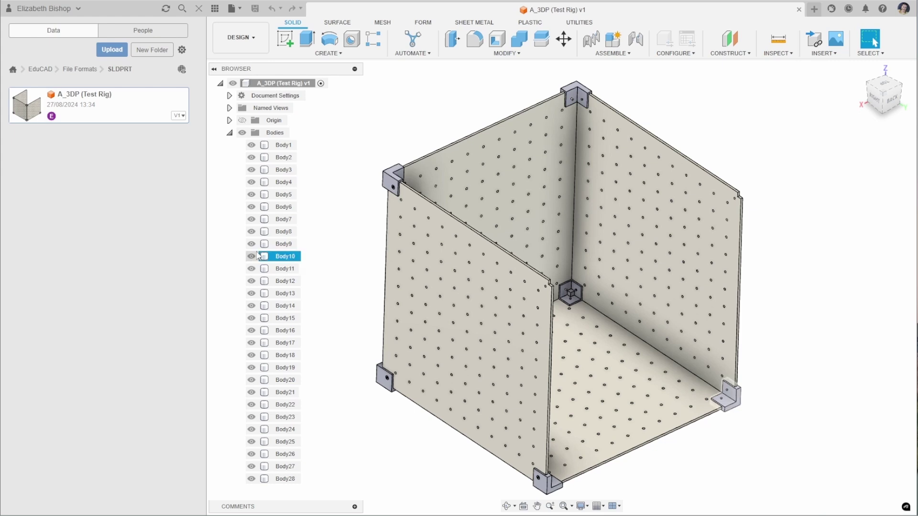
pyautogui.press('Escape')
pyautogui.click(230, 132)
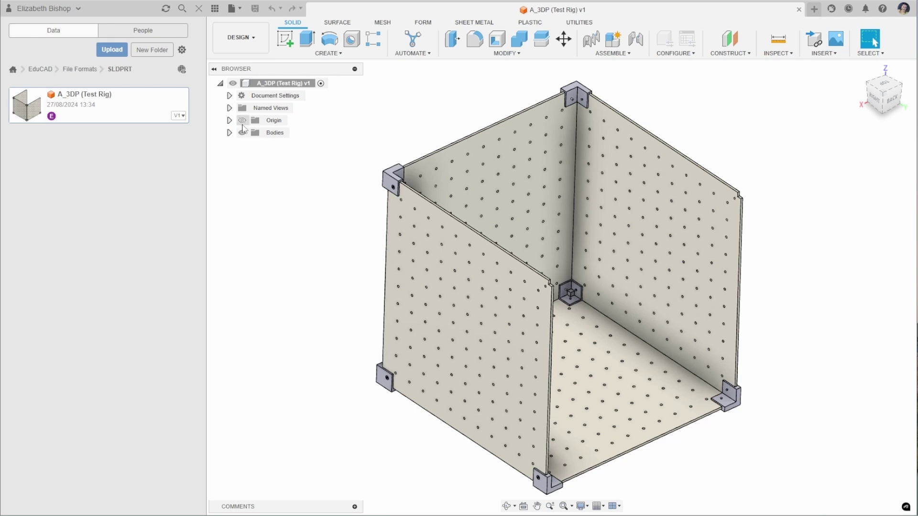
pyautogui.rightClick(288, 86)
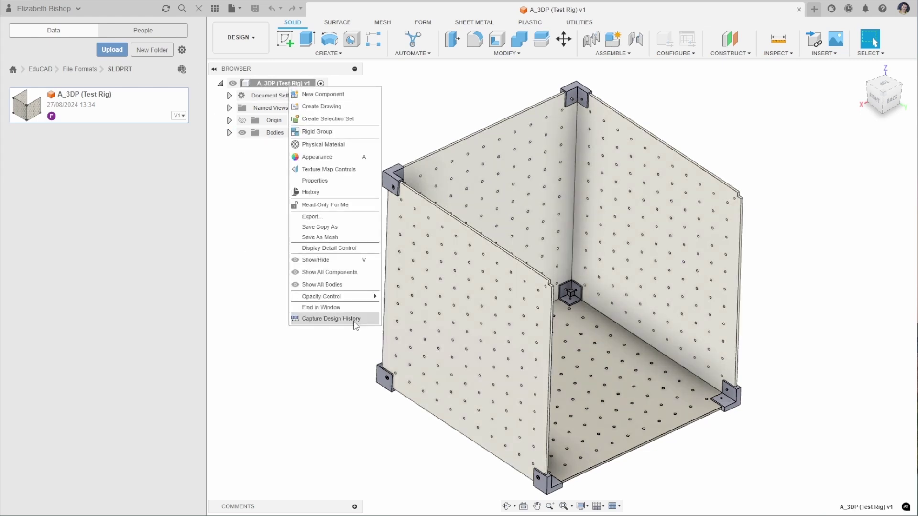
pyautogui.click(313, 400)
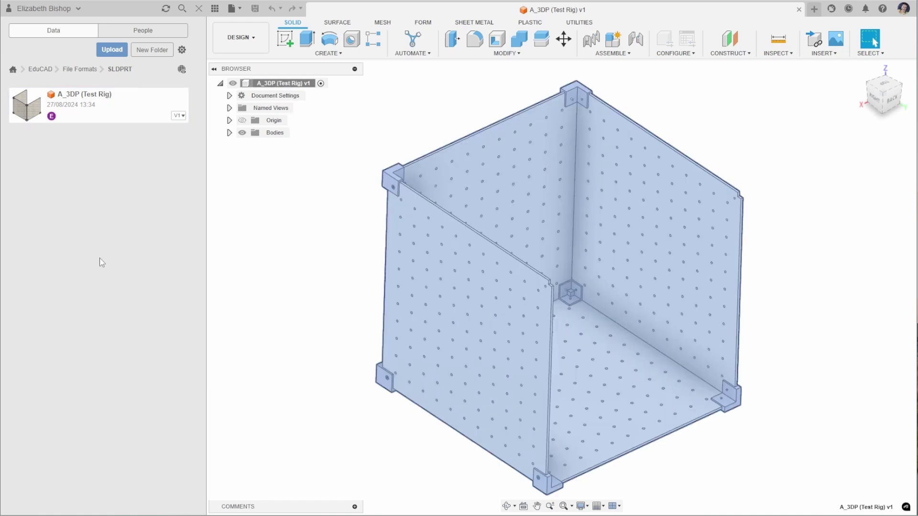
# - Choose the local assembly file AssemChasisE.SLDASM from the AssemChasisE folder for upload
pyautogui.click(112, 49)
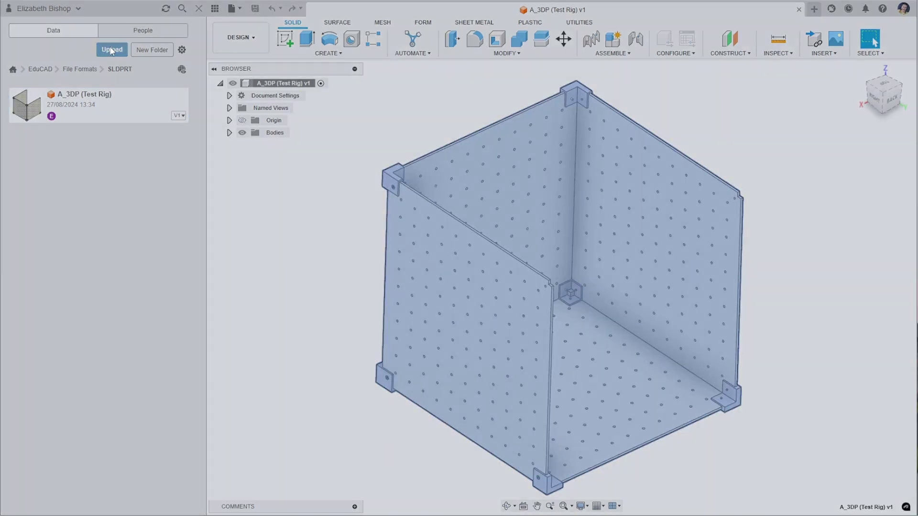
pyautogui.click(296, 268)
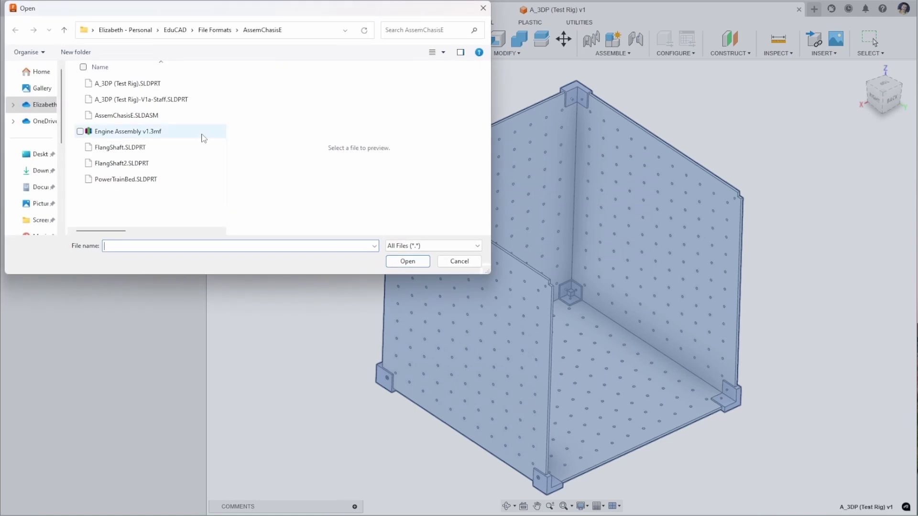
pyautogui.click(106, 116)
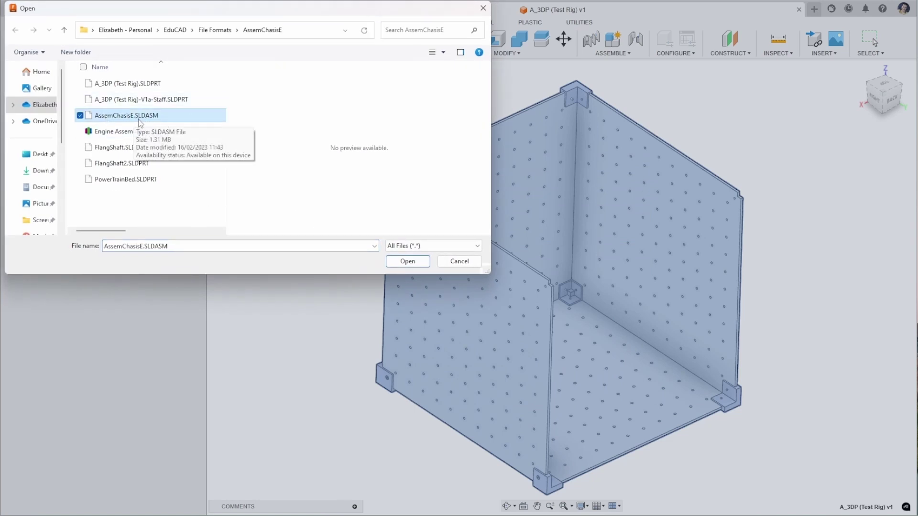
pyautogui.click(414, 262)
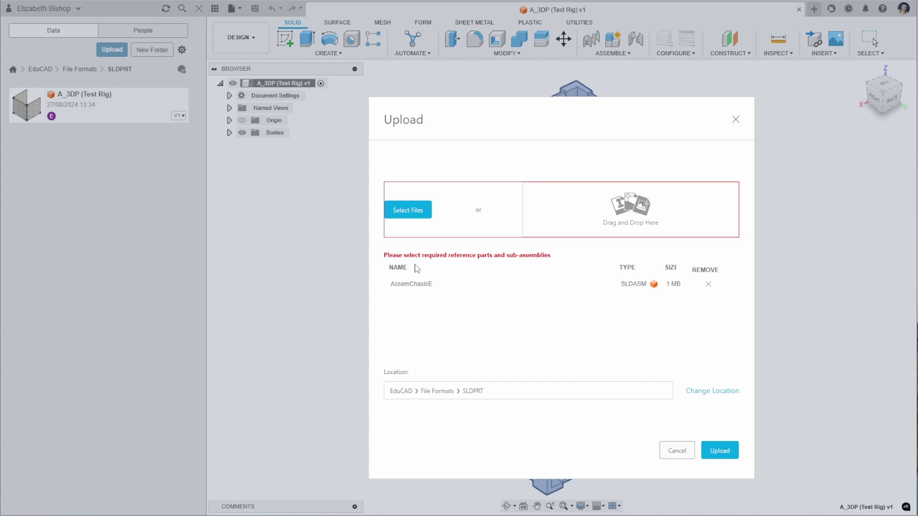
# - Add the reference parts A_3DP (Test Rig)-V1a-Staff, FlangShaft, FlangShaft2 and PowerTrainBed, and upload the assembly to EduCAD > File Formats > SLDPRT
pyautogui.click(409, 209)
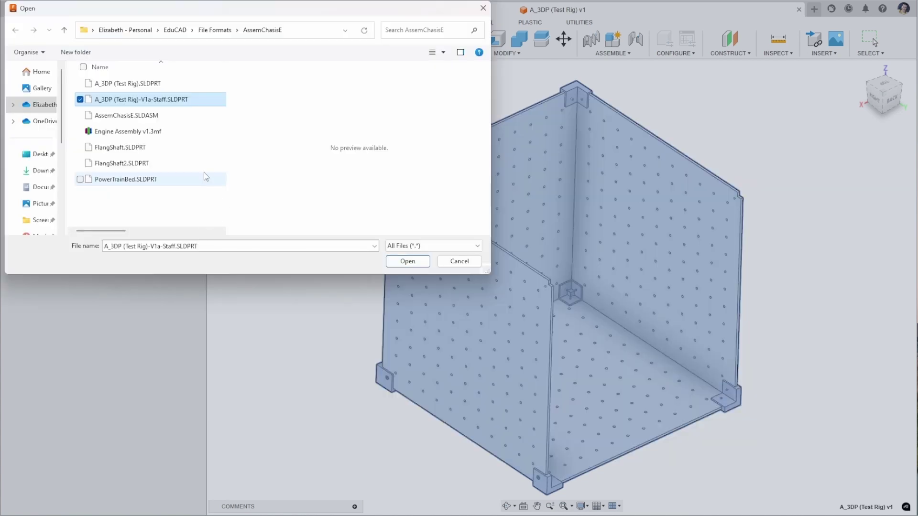
pyautogui.keyDown('ctrl'); pyautogui.click(180, 147); pyautogui.keyUp('ctrl')
pyautogui.keyDown('ctrl'); pyautogui.click(181, 163); pyautogui.keyUp('ctrl')
pyautogui.keyDown('ctrl'); pyautogui.click(180, 179); pyautogui.keyUp('ctrl')
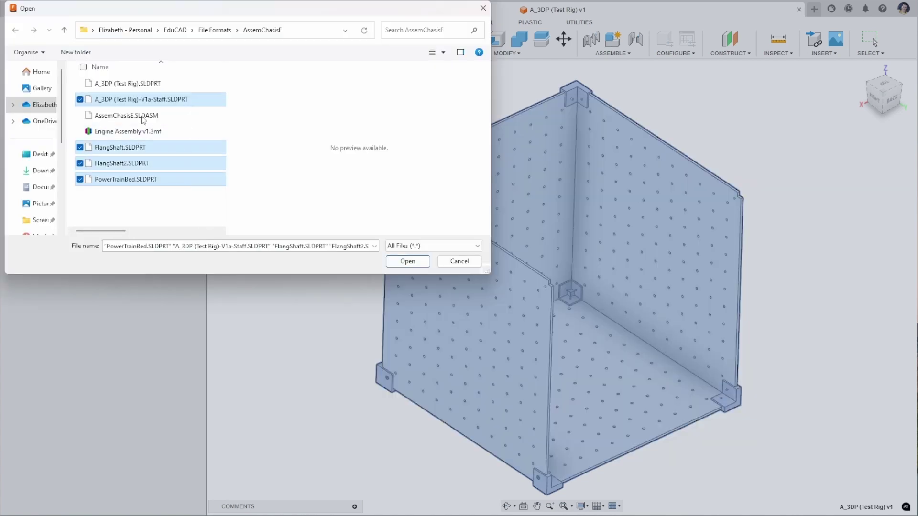
pyautogui.click(408, 261)
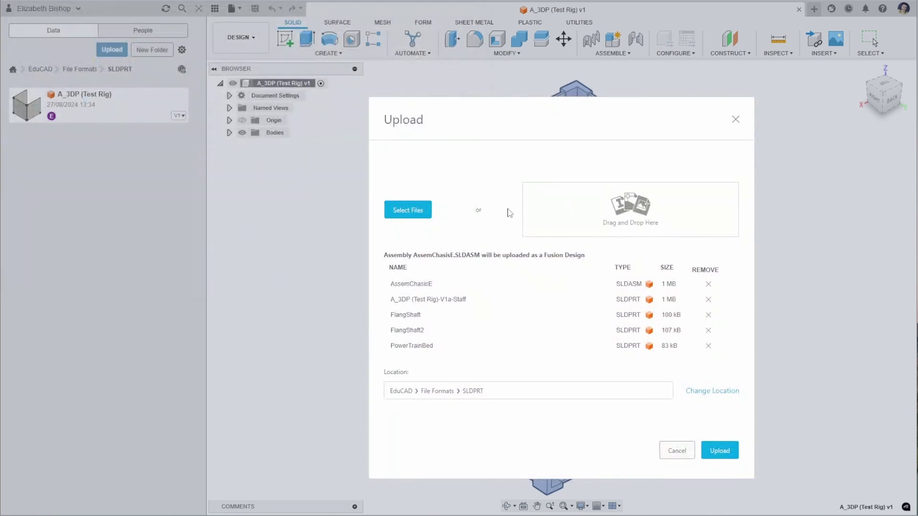
pyautogui.click(728, 457)
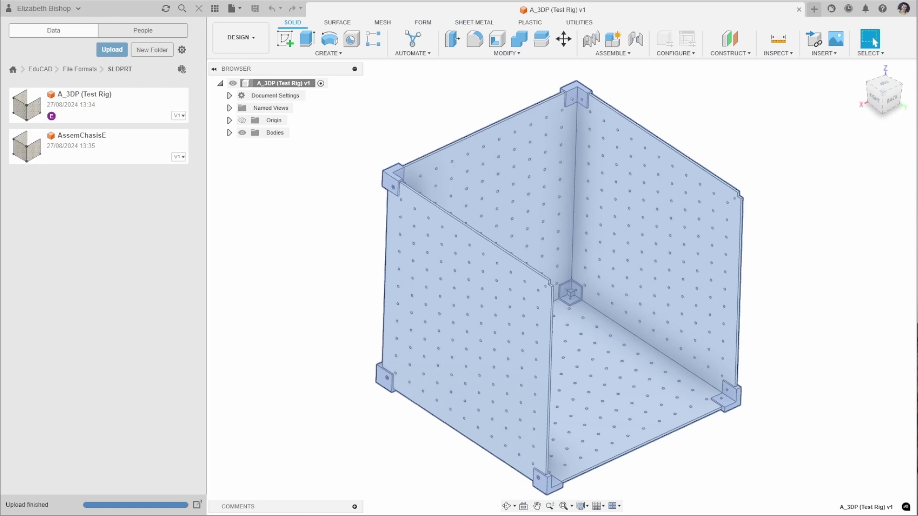
# - Open the AssemChasisE design, hide the data panel, and highlight PowerTrainBed:1, FlangShaft:2 and FlangShaft2:2 to identify each component
pyautogui.doubleClick(103, 138)
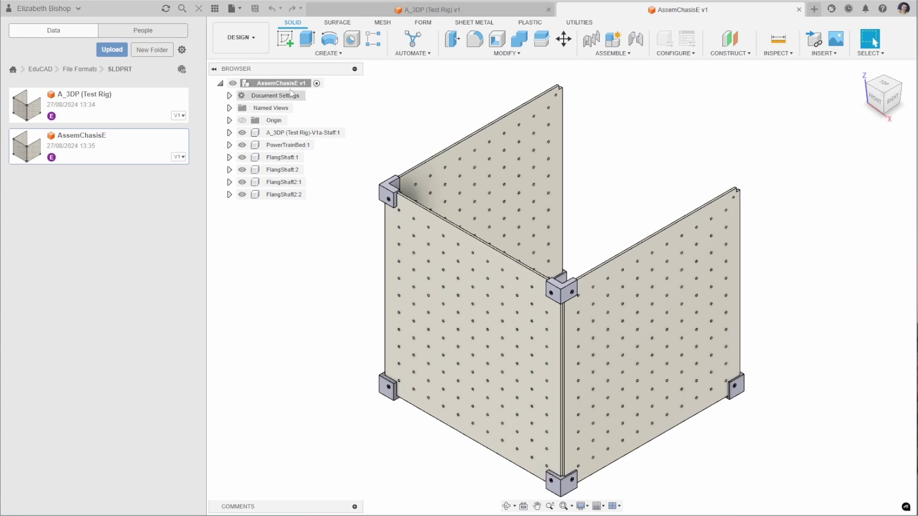
pyautogui.click(214, 8)
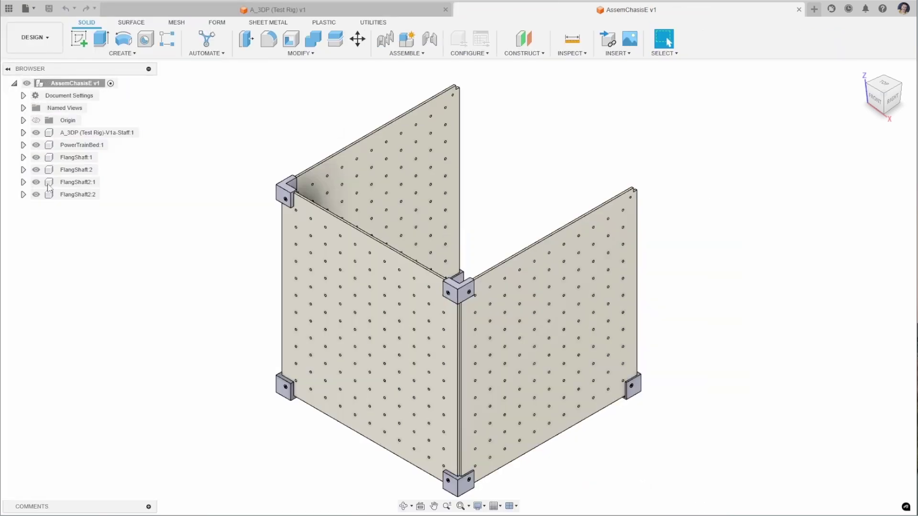
pyautogui.click(82, 145)
pyautogui.keyDown('shift'); pyautogui.moveTo(214, 206); pyautogui.dragTo(114, 209, button='middle'); pyautogui.keyUp('shift')
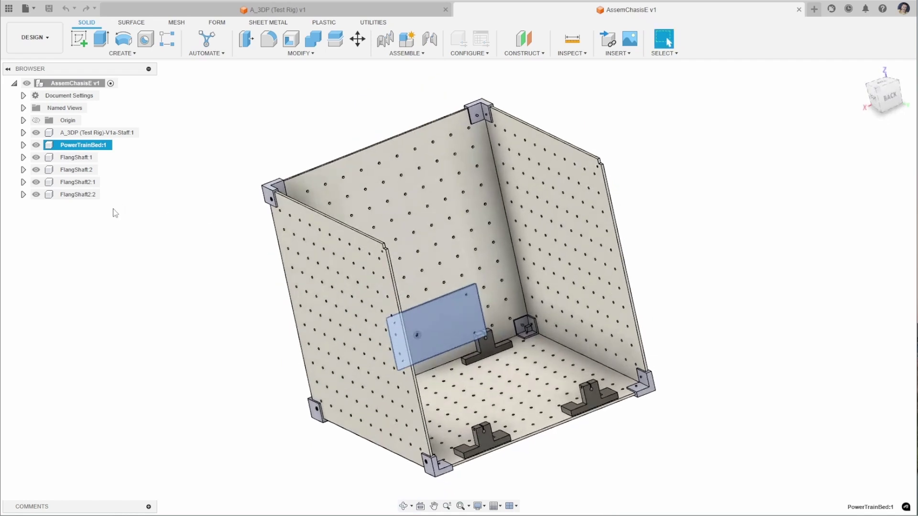
pyautogui.click(76, 169)
pyautogui.click(74, 195)
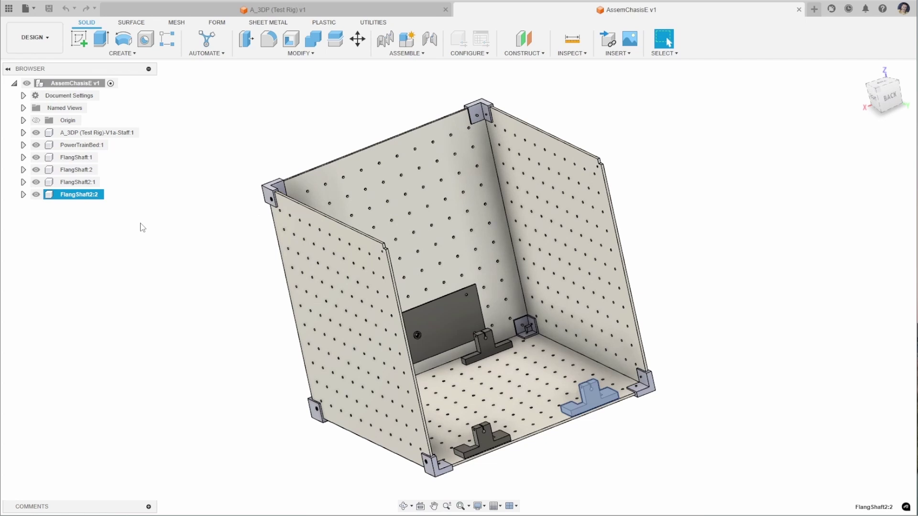
pyautogui.rightClick(84, 82)
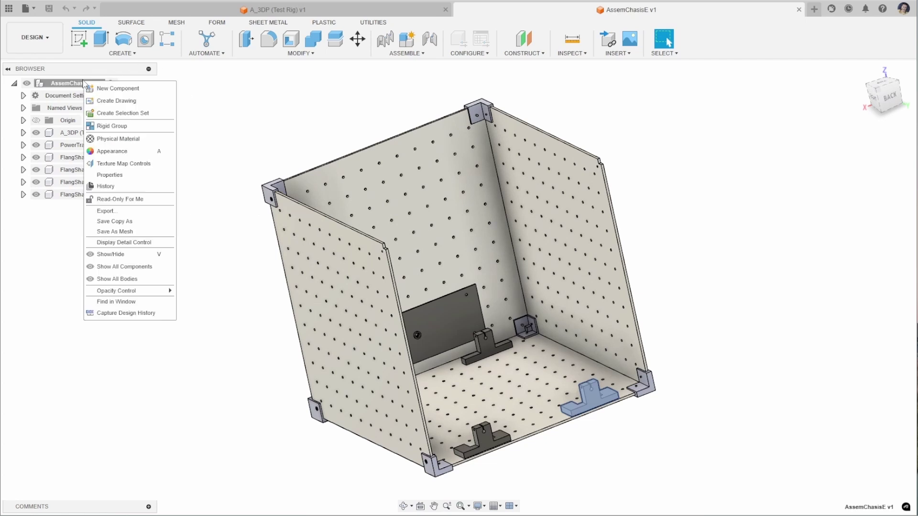
pyautogui.click(148, 349)
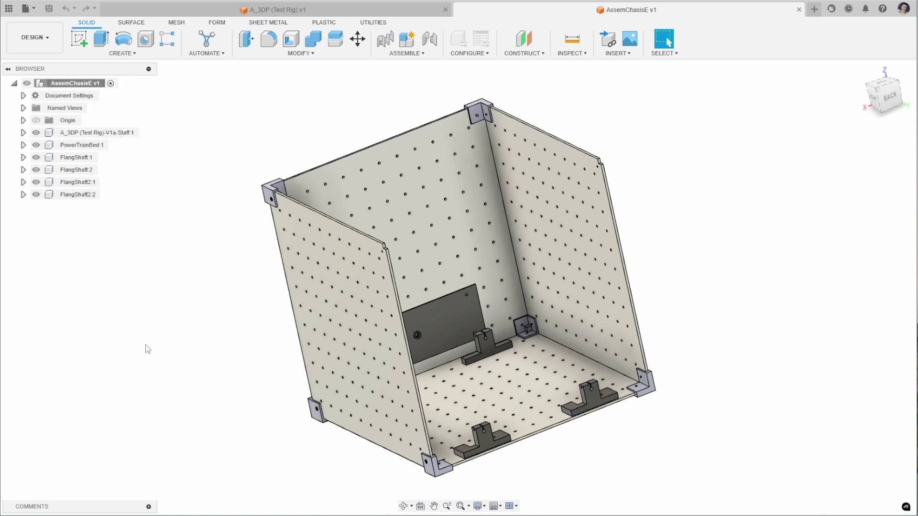
pyautogui.click(861, 70)
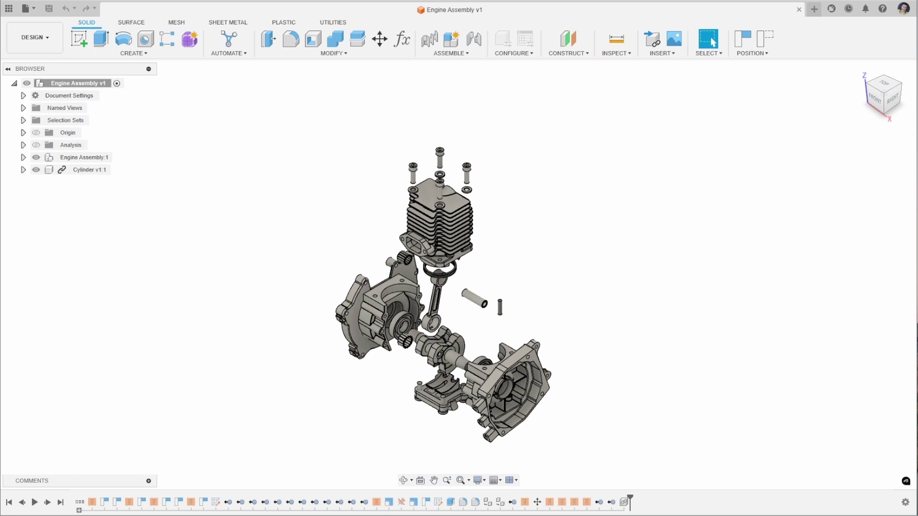
# - Set up an export of the Engine Assembly as an Autodesk Fusion Archive file (*.f3z)
pyautogui.click(34, 11)
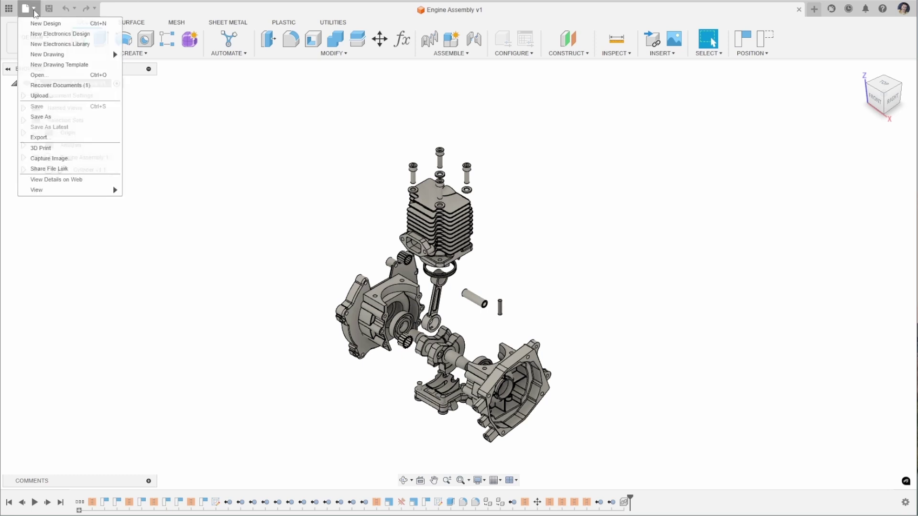
pyautogui.click(70, 138)
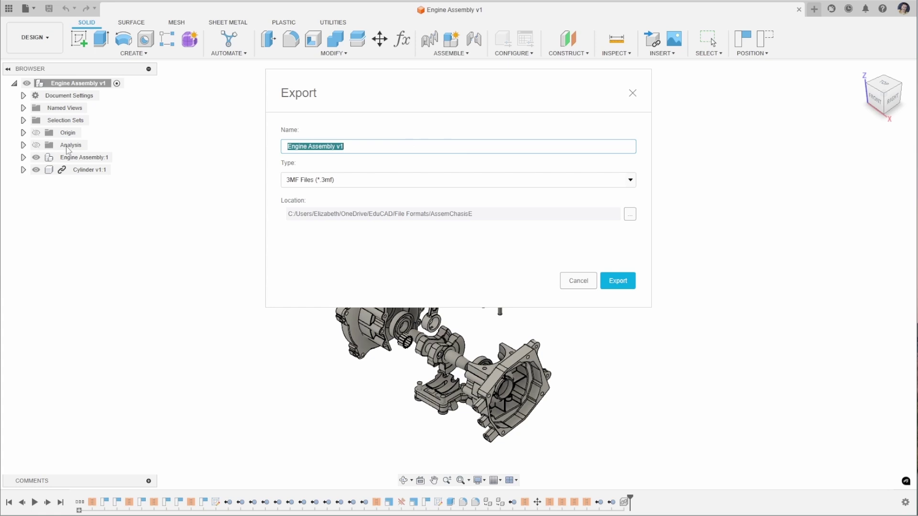
pyautogui.click(364, 180)
pyautogui.click(357, 190)
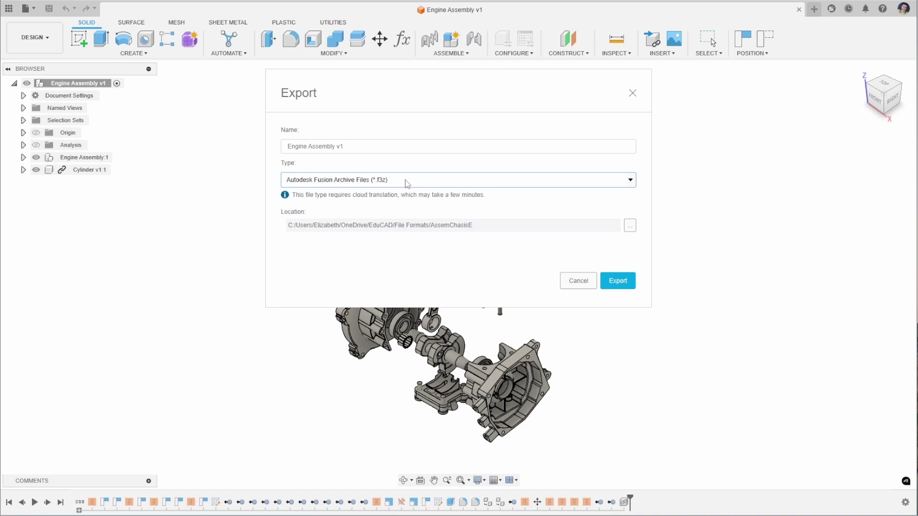
# - Export the archive to EduCAD > File Formats as Engine Assembly v2.f3z, and dismiss the job status and completion notice
pyautogui.click(630, 225)
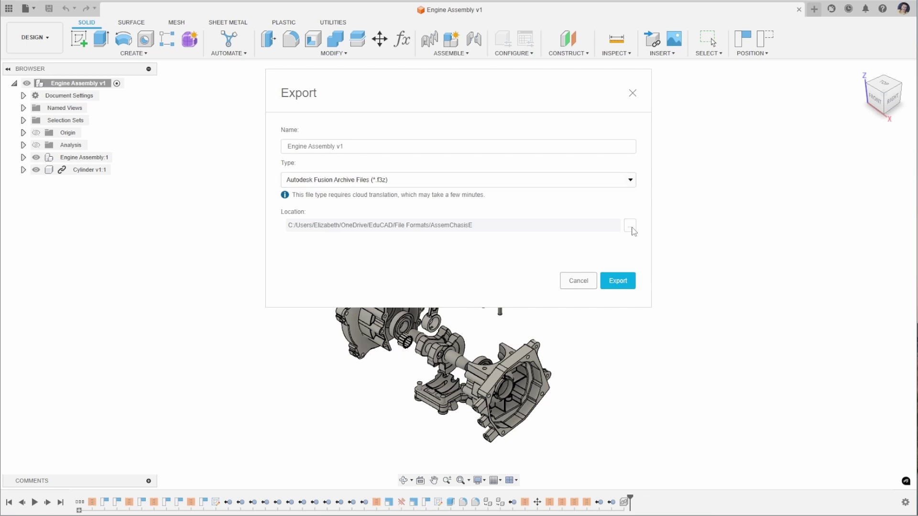
pyautogui.click(480, 99)
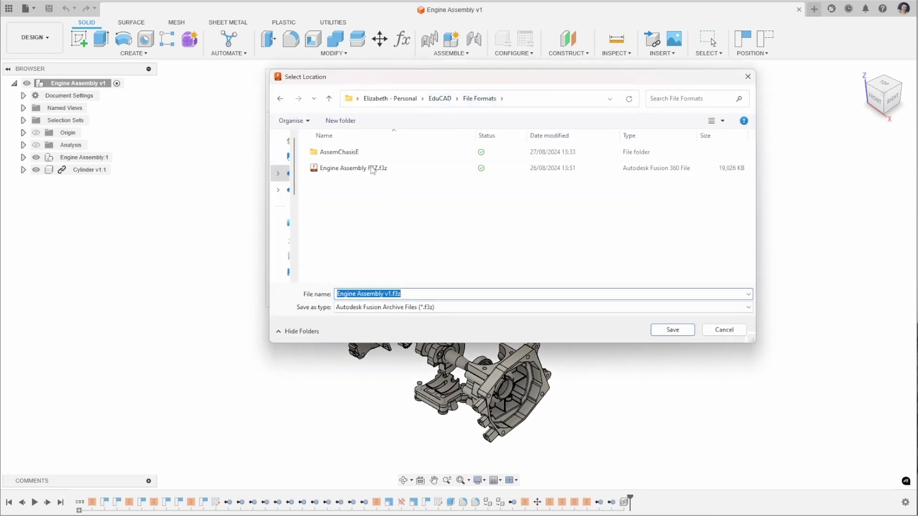
pyautogui.click(390, 294)
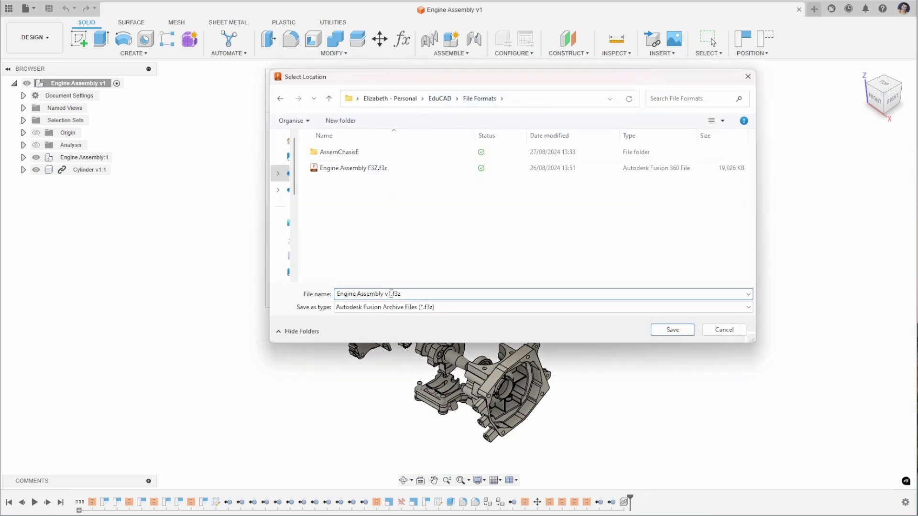
pyautogui.press('BackSpace')
pyautogui.write('2')
pyautogui.click(673, 330)
pyautogui.click(617, 279)
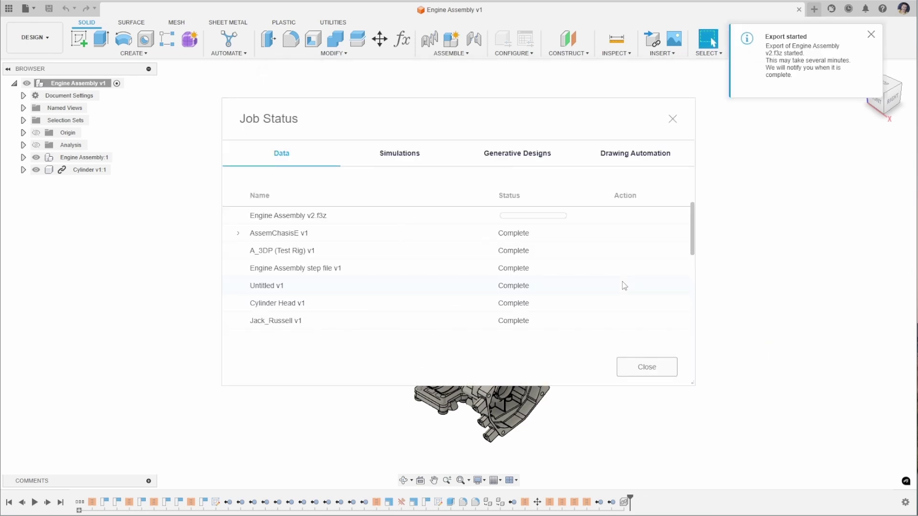
pyautogui.click(657, 369)
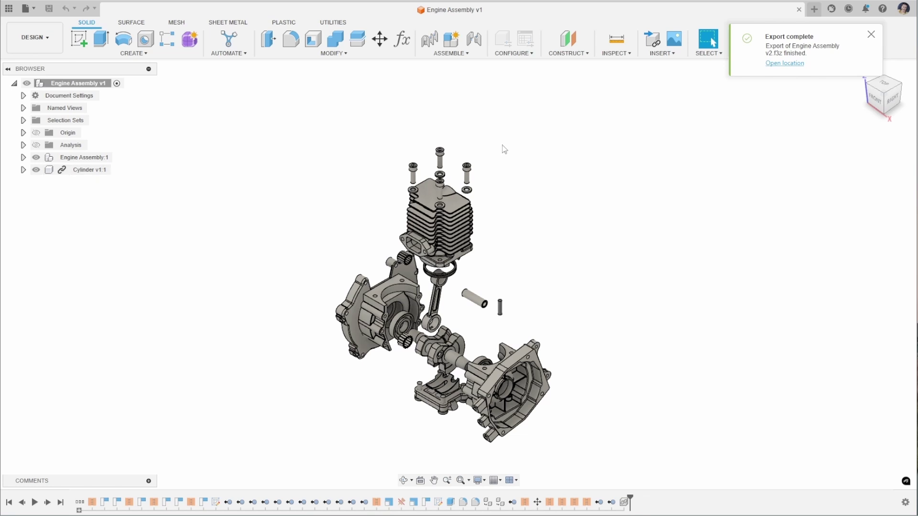
pyautogui.click(871, 34)
# - Break the external link of the Cylinder v1:1 component in the Engine Assembly
pyautogui.rightClick(64, 170)
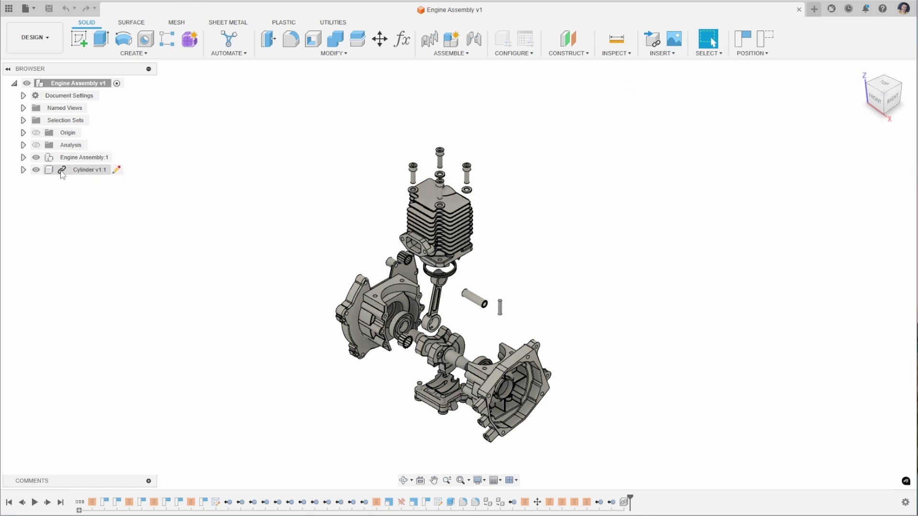
pyautogui.click(89, 368)
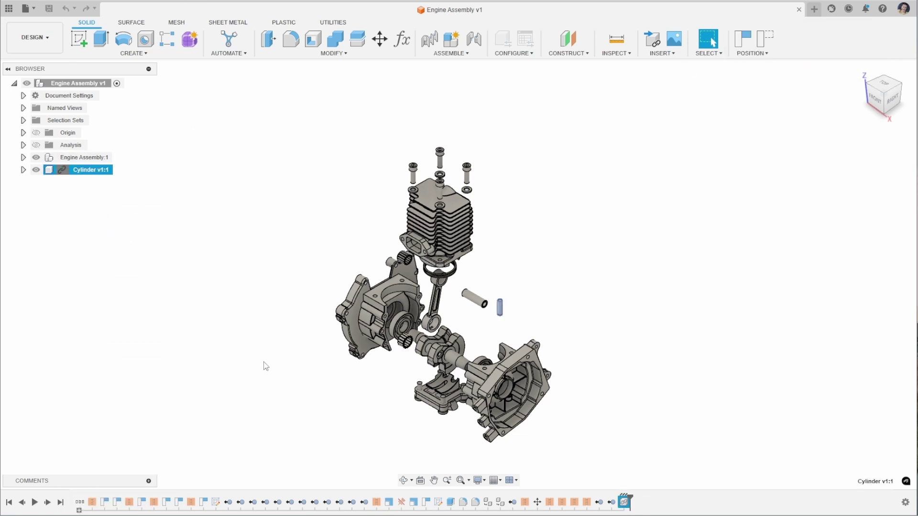
pyautogui.click(514, 273)
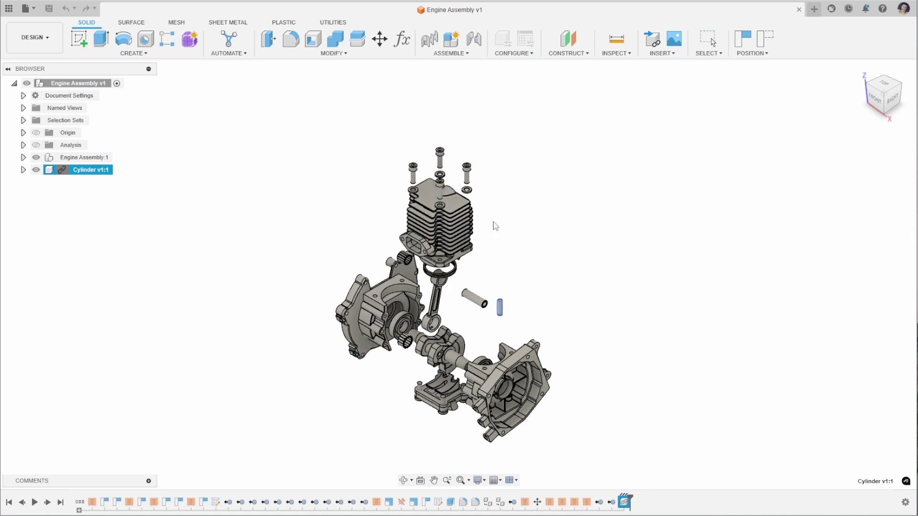
# - Set up an export of the modified Engine Assembly as an Autodesk Fusion Archive file (*.f3d)
pyautogui.click(27, 8)
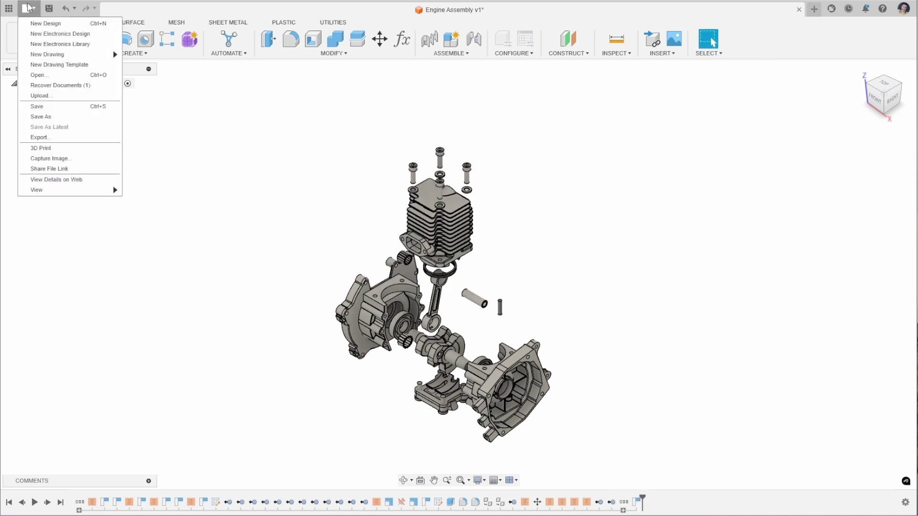
pyautogui.click(72, 138)
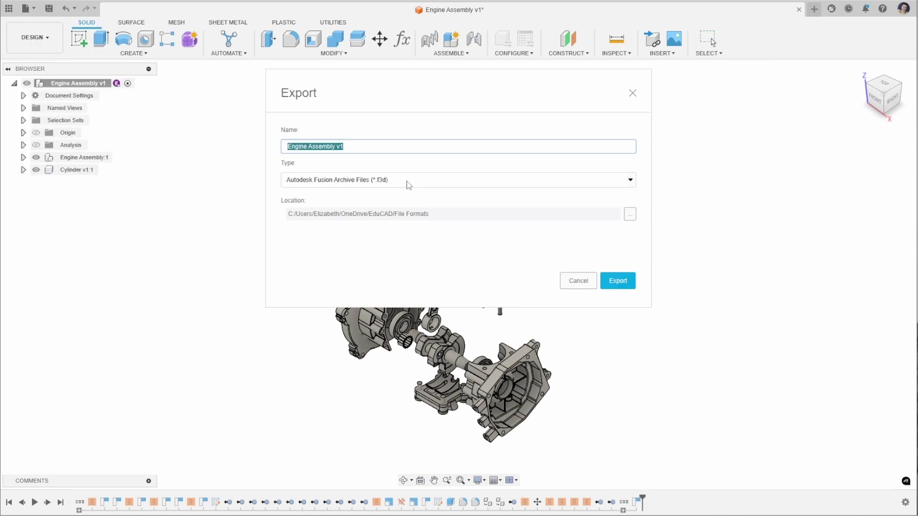
pyautogui.click(409, 184)
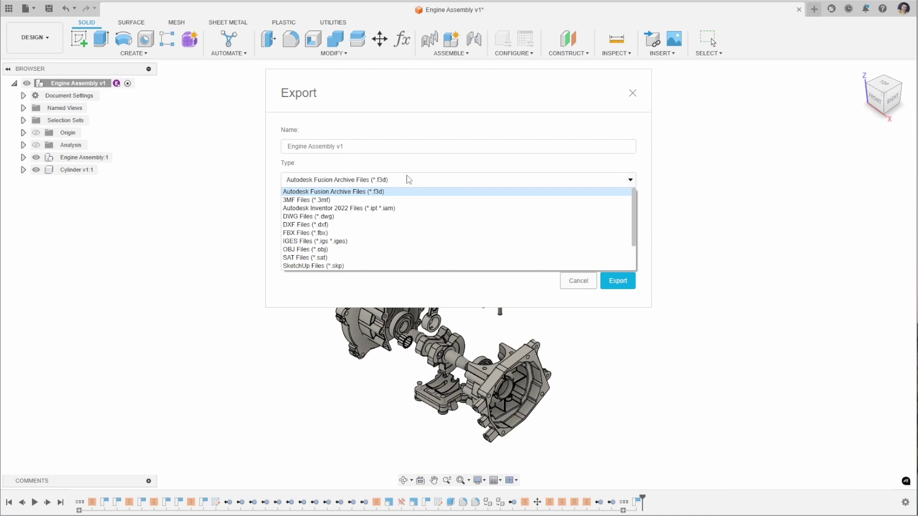
pyautogui.click(410, 192)
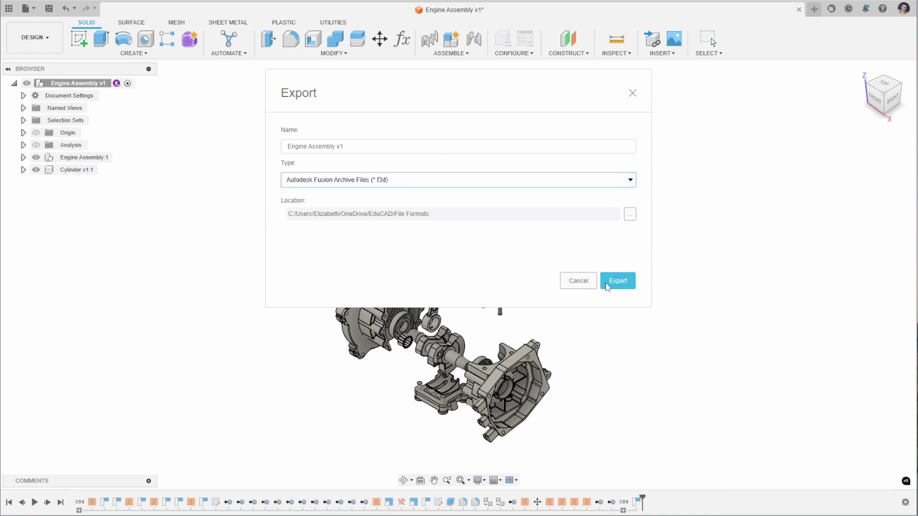
# - Examine the full list of file types offered for exporting the Engine Assembly, and cancel the export
pyautogui.click(596, 185)
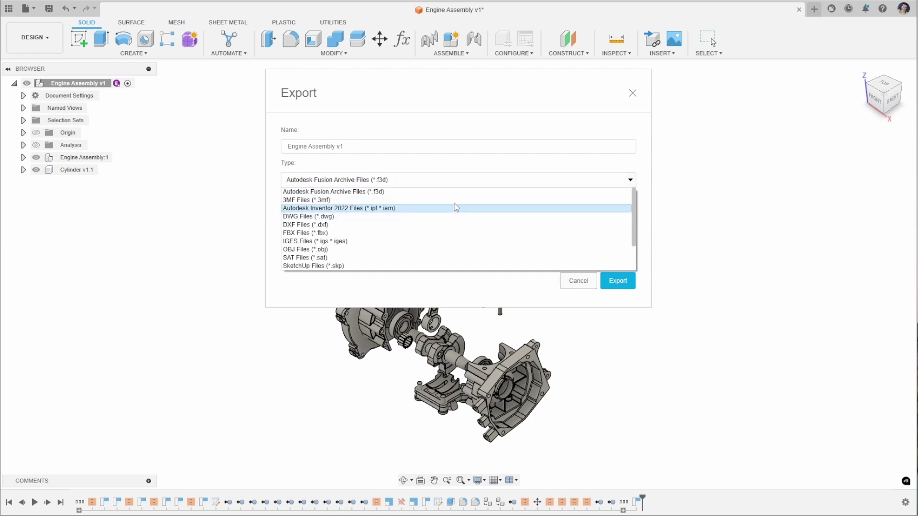
pyautogui.scroll(-1, 442, 244)
pyautogui.scroll(-1, 440, 256)
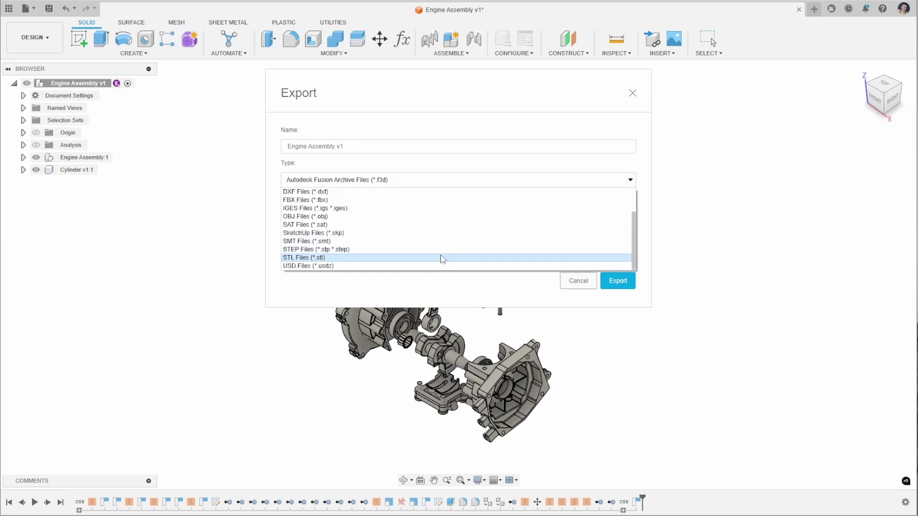
pyautogui.scroll(1, 434, 239)
pyautogui.scroll(-1, 428, 210)
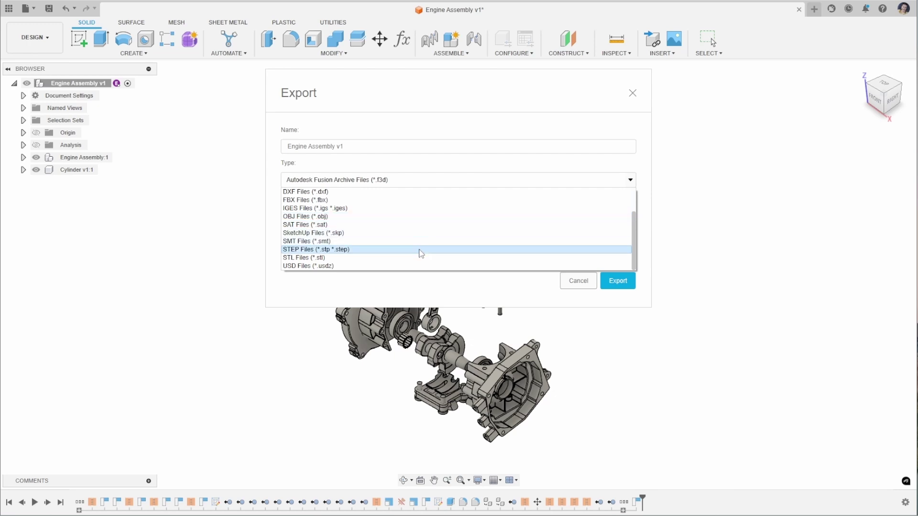
pyautogui.scroll(2, 420, 252)
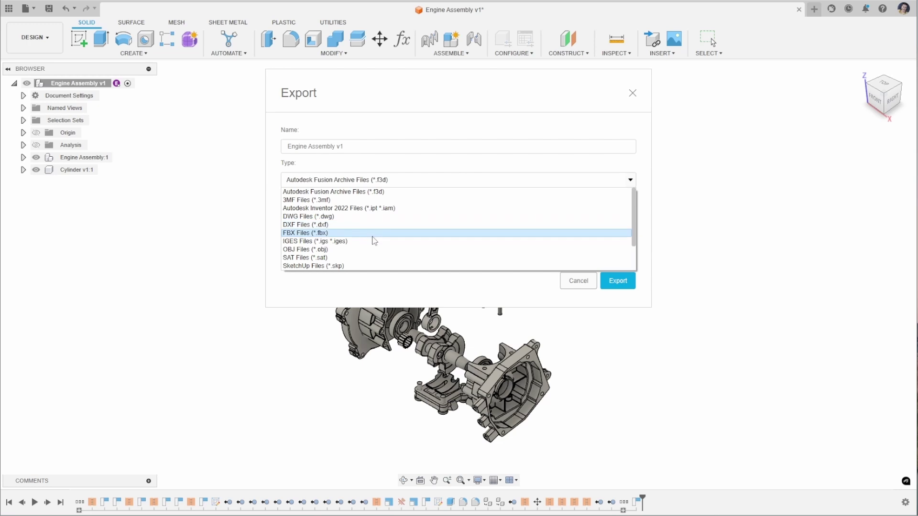
pyautogui.click(578, 282)
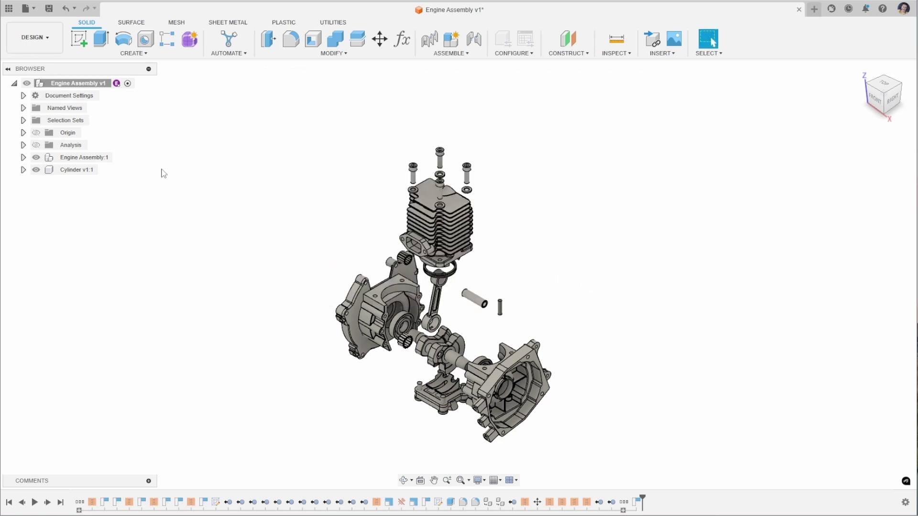